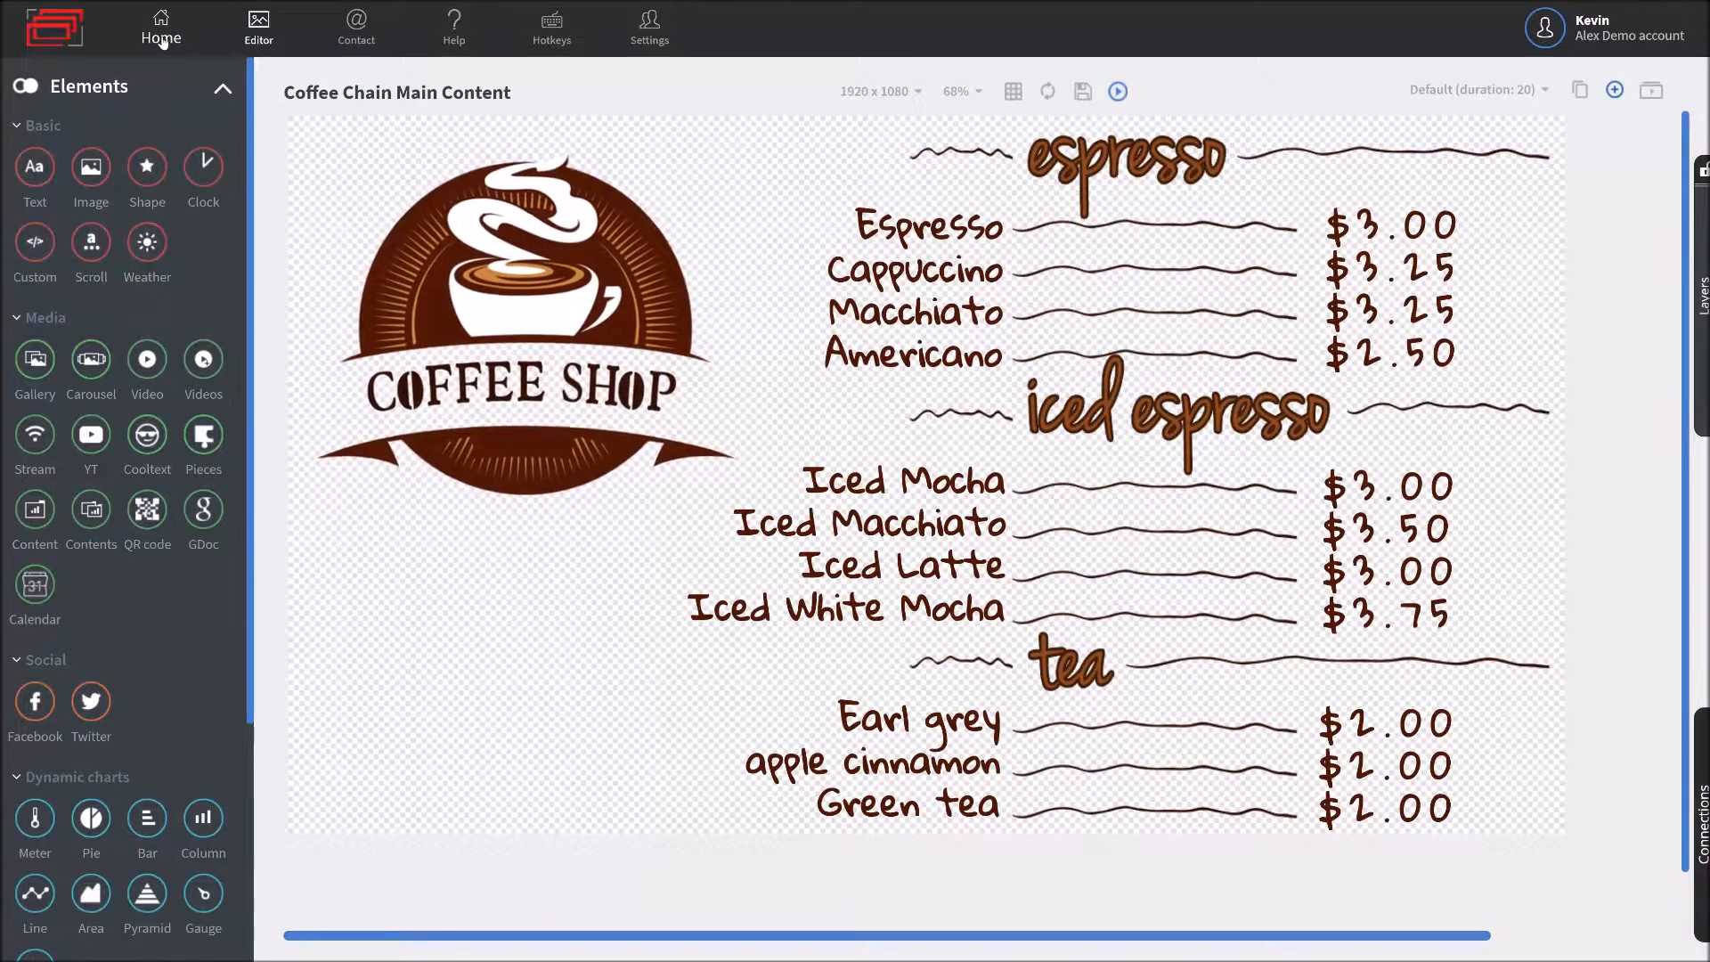
- Open the Coffee Chain 1 content from the Coffee Chain Group for editing
click(164, 42)
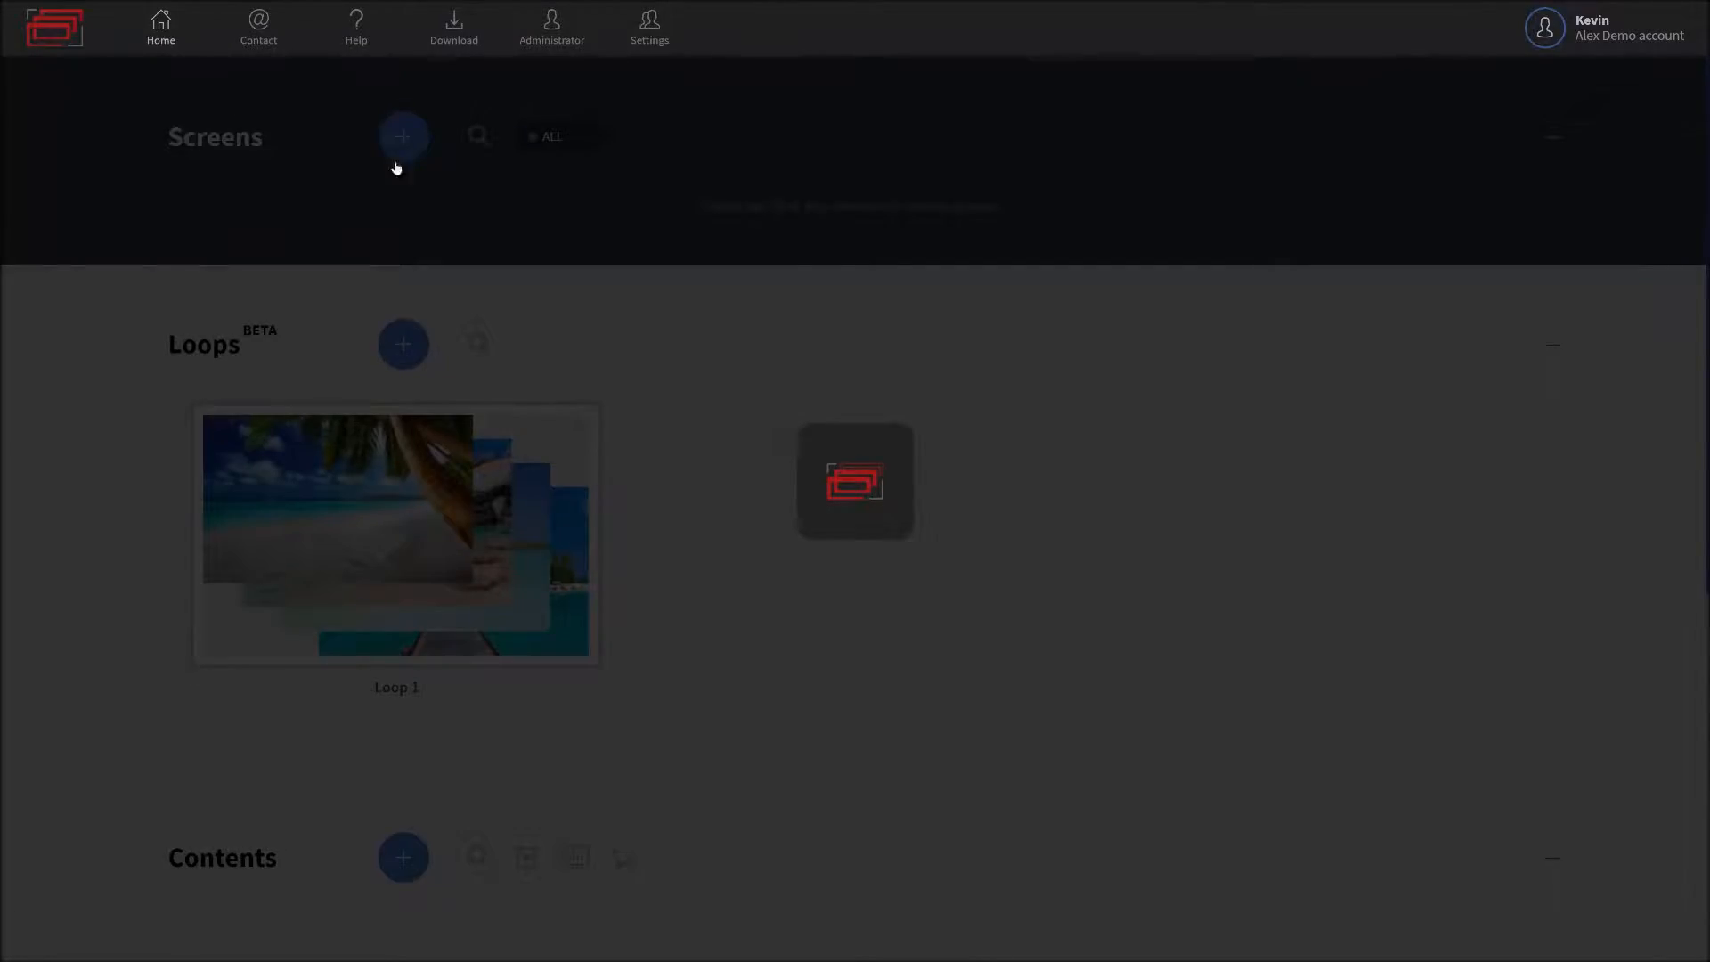
scroll(870, 534, down, 7)
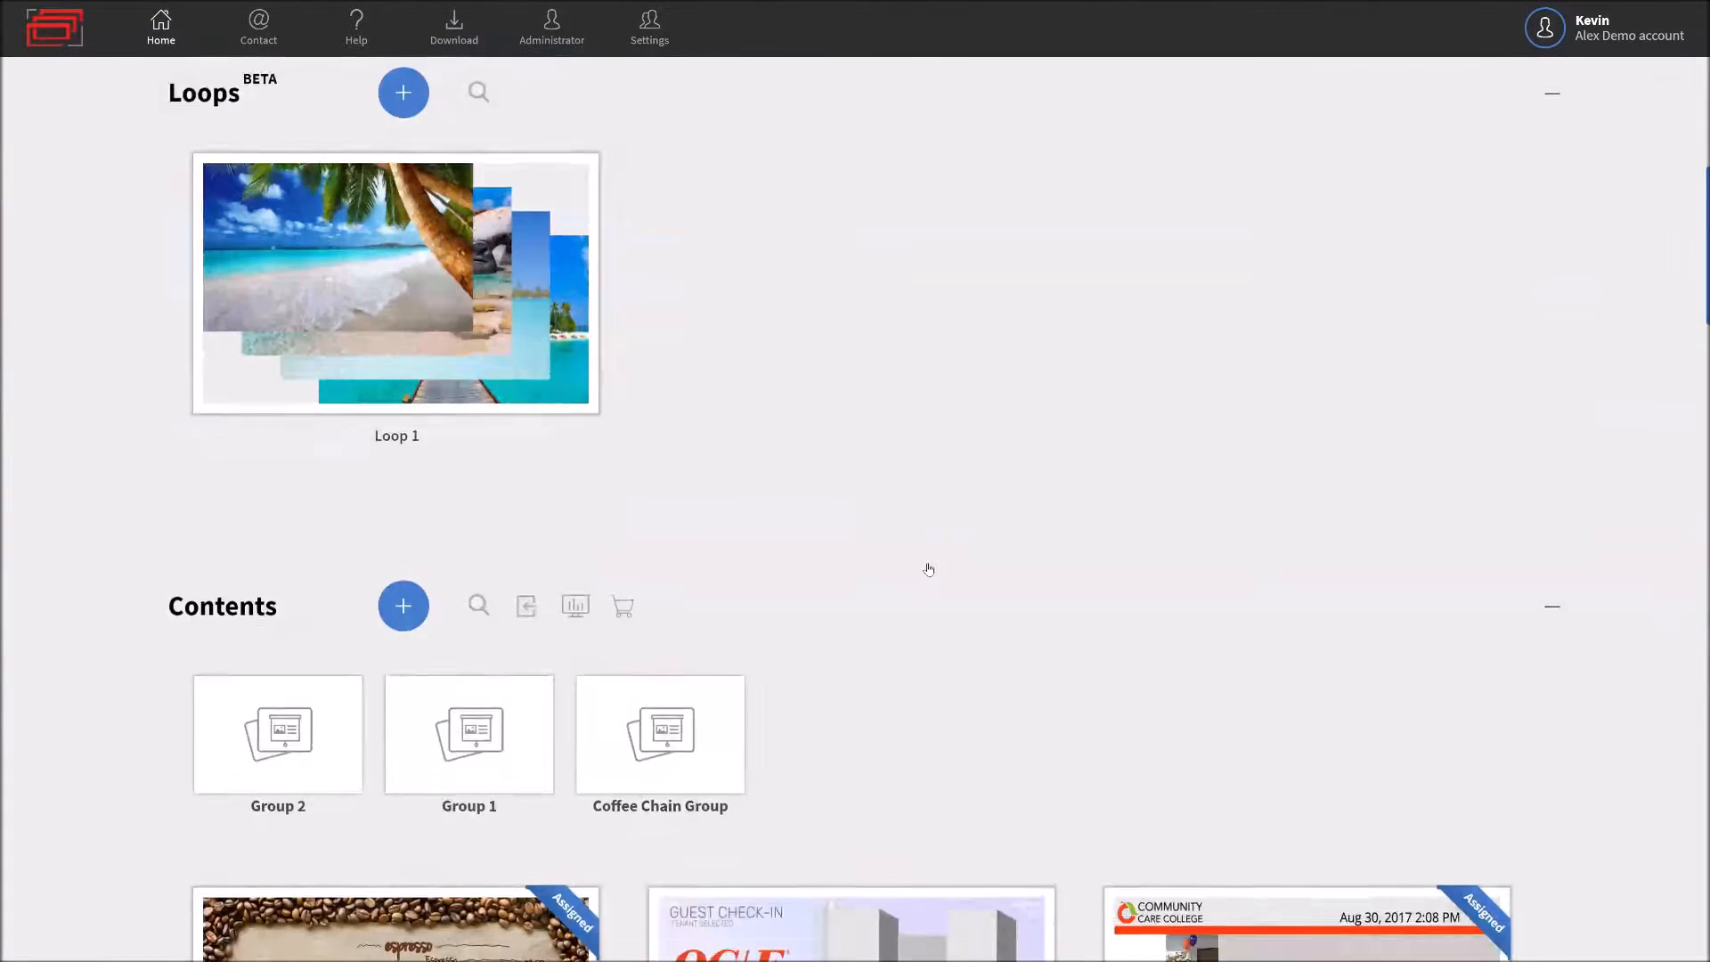
scroll(927, 567, down, 3)
click(706, 442)
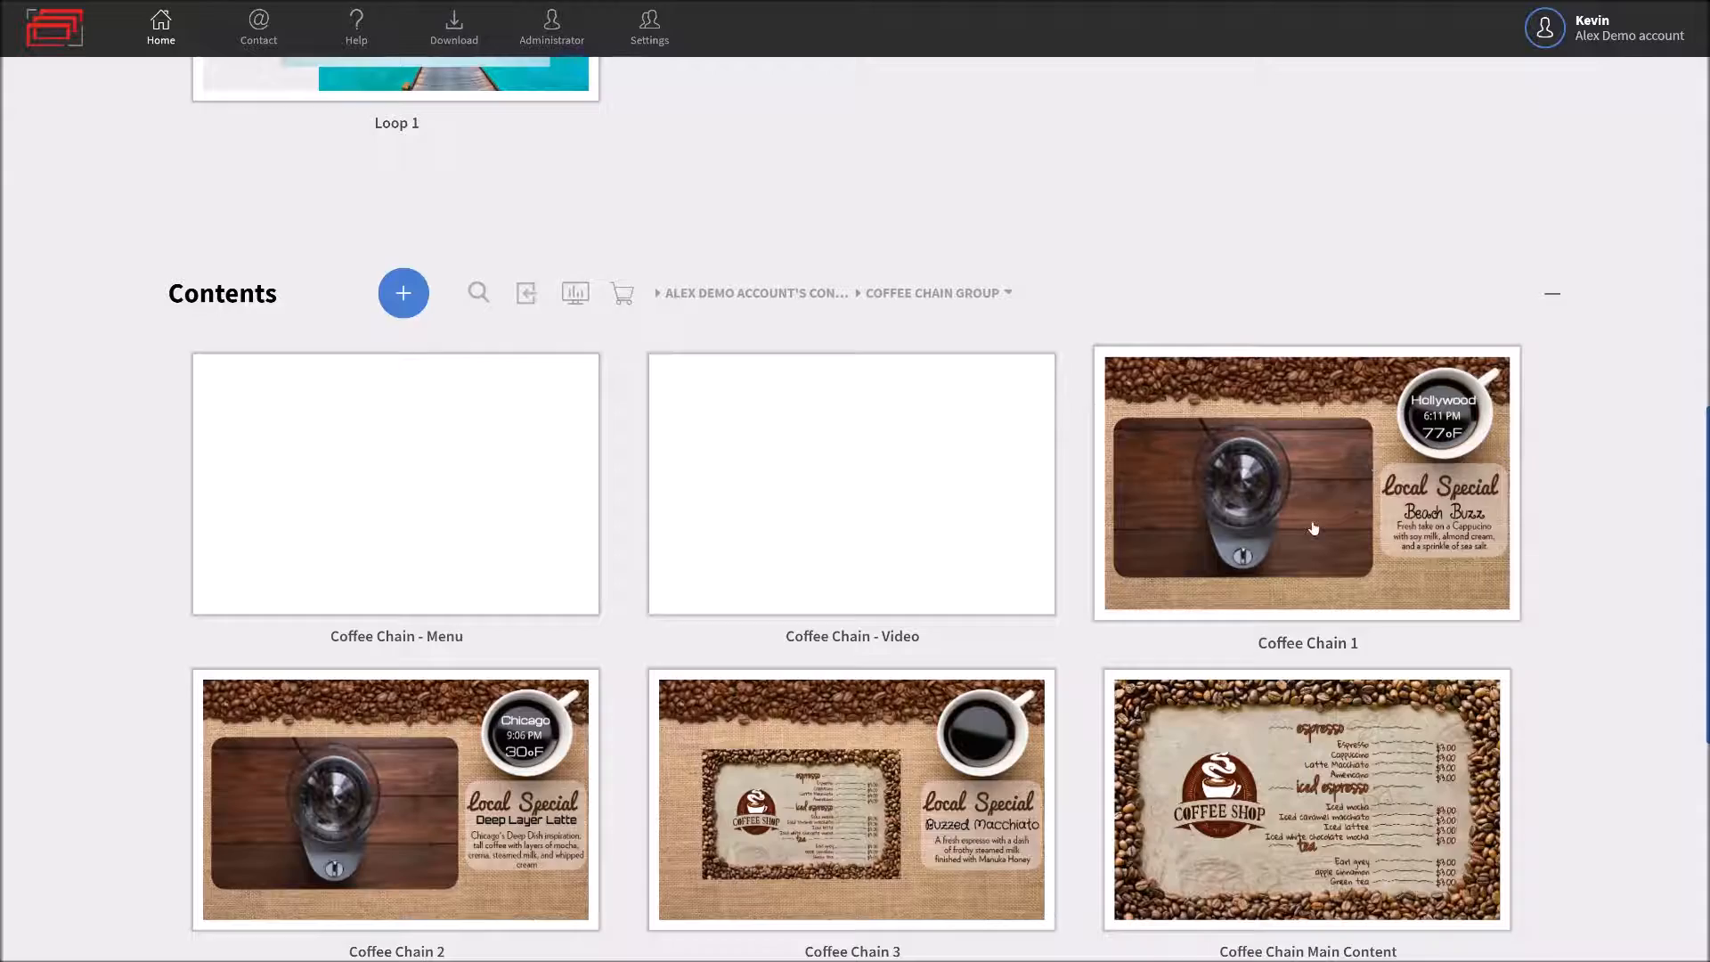
click(1334, 566)
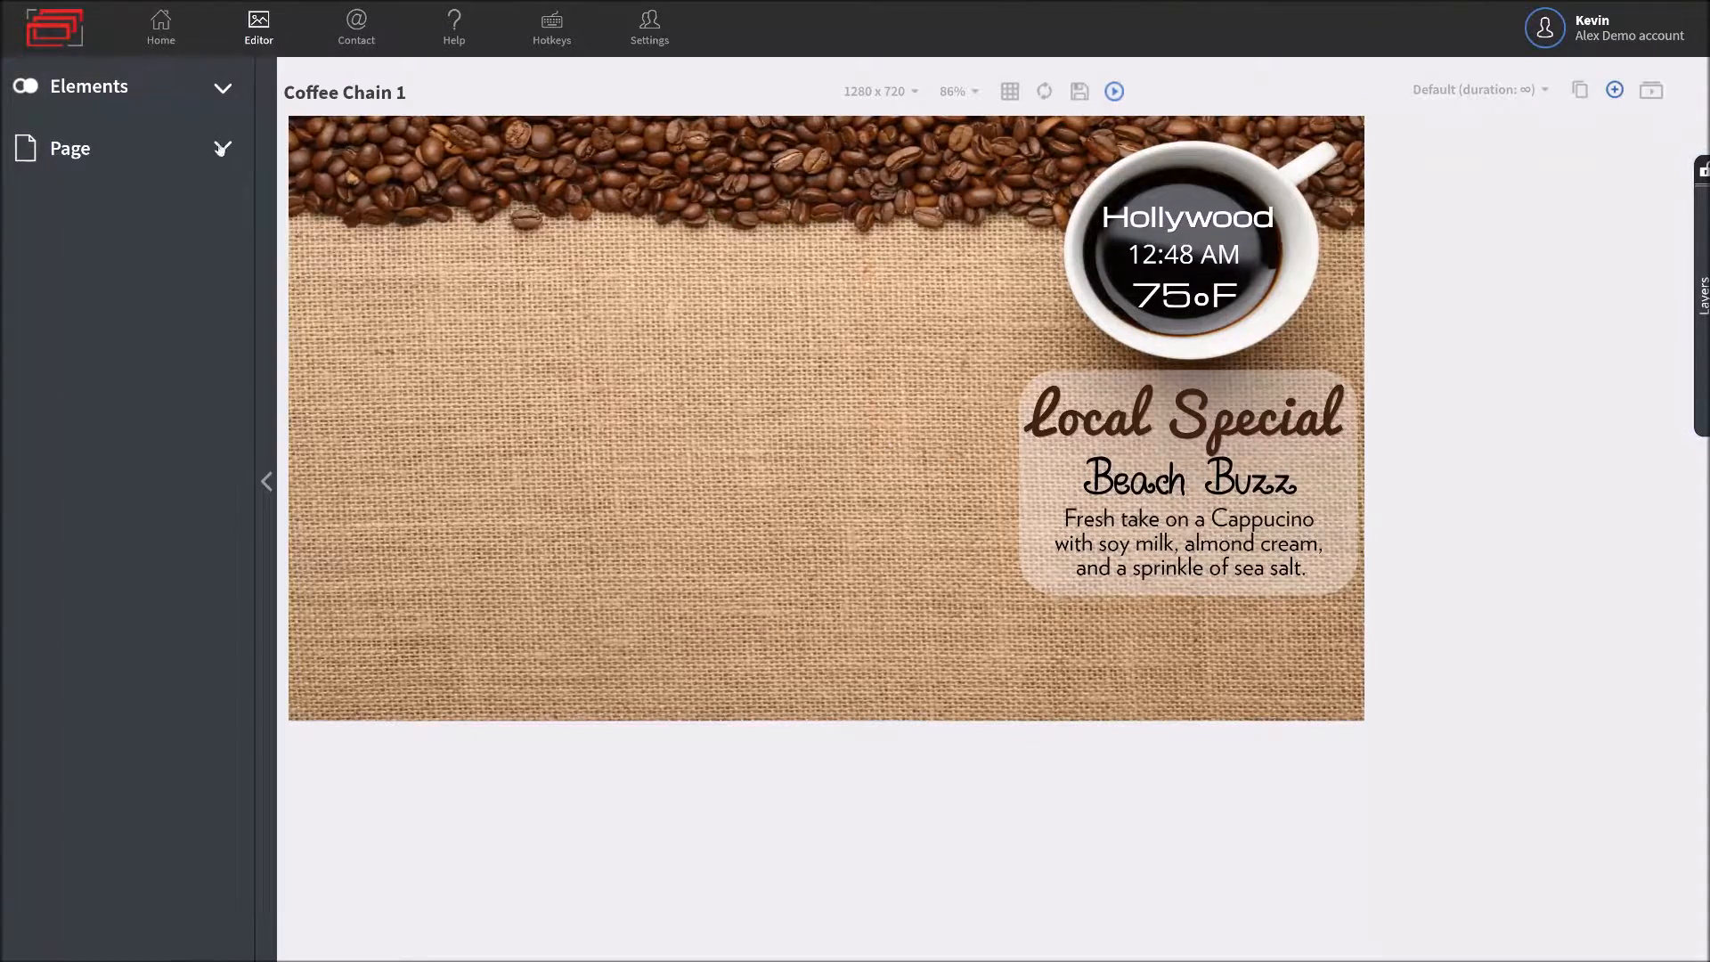
- Place a Content element on the burlap area, set its source to Coffee Chain Main Content, and round its corners to 42 px
click(221, 91)
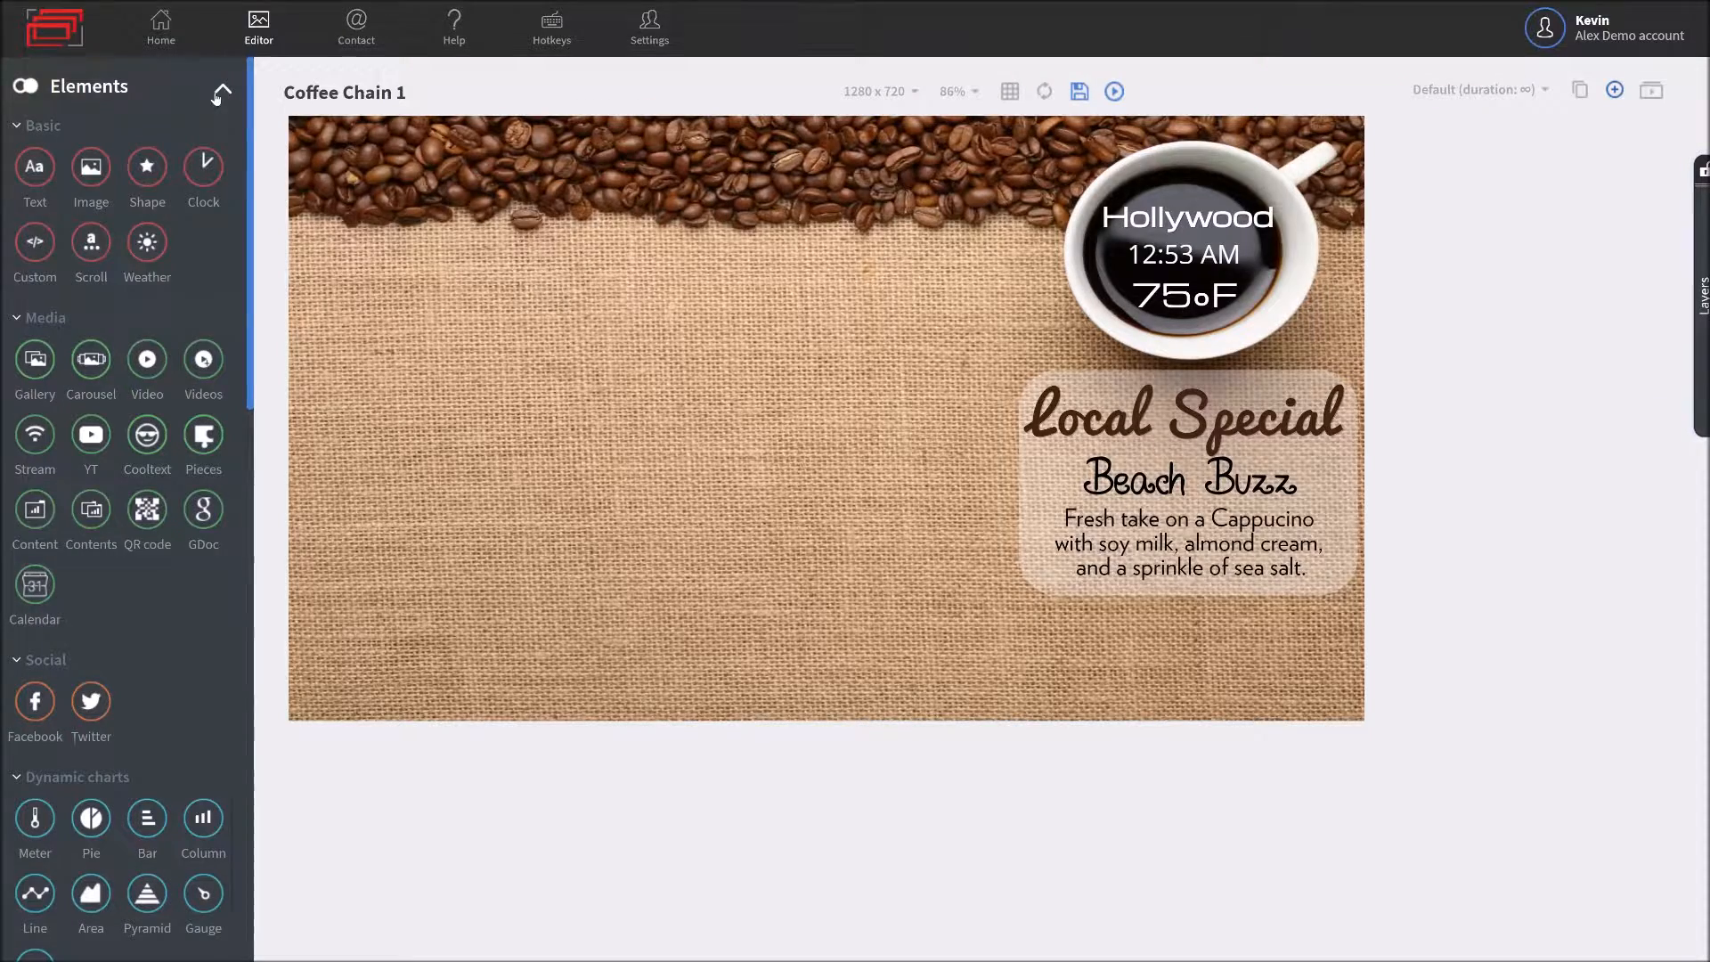
drag(35, 509, 472, 390)
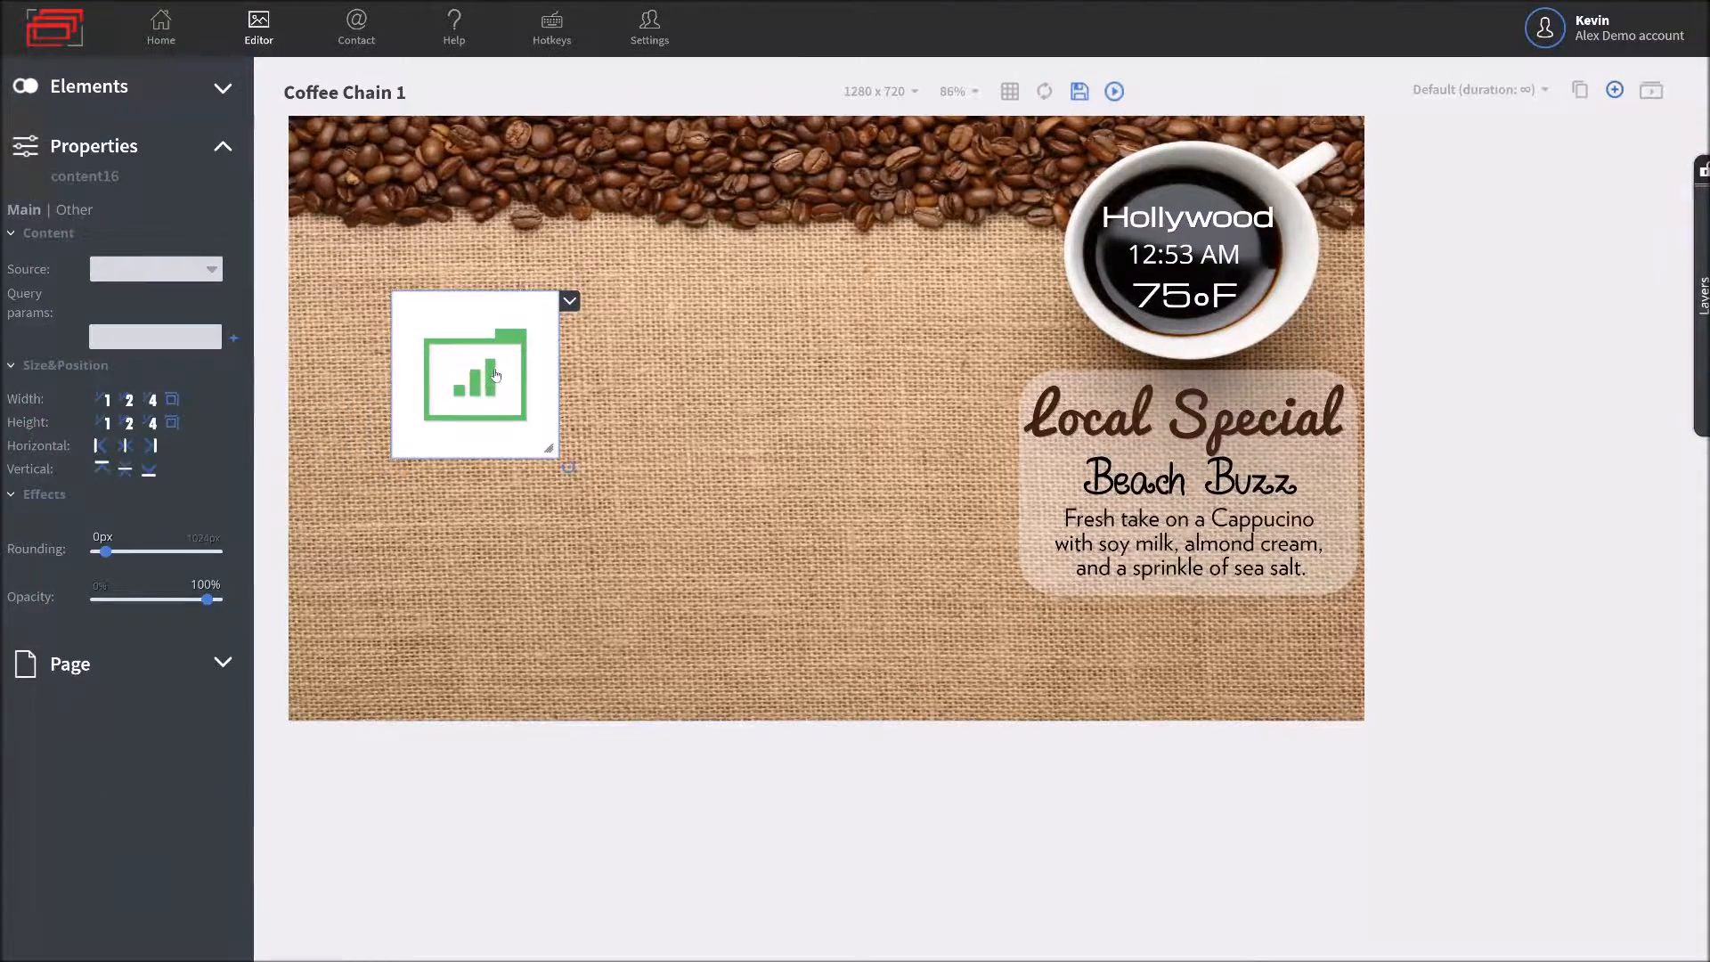
click(212, 272)
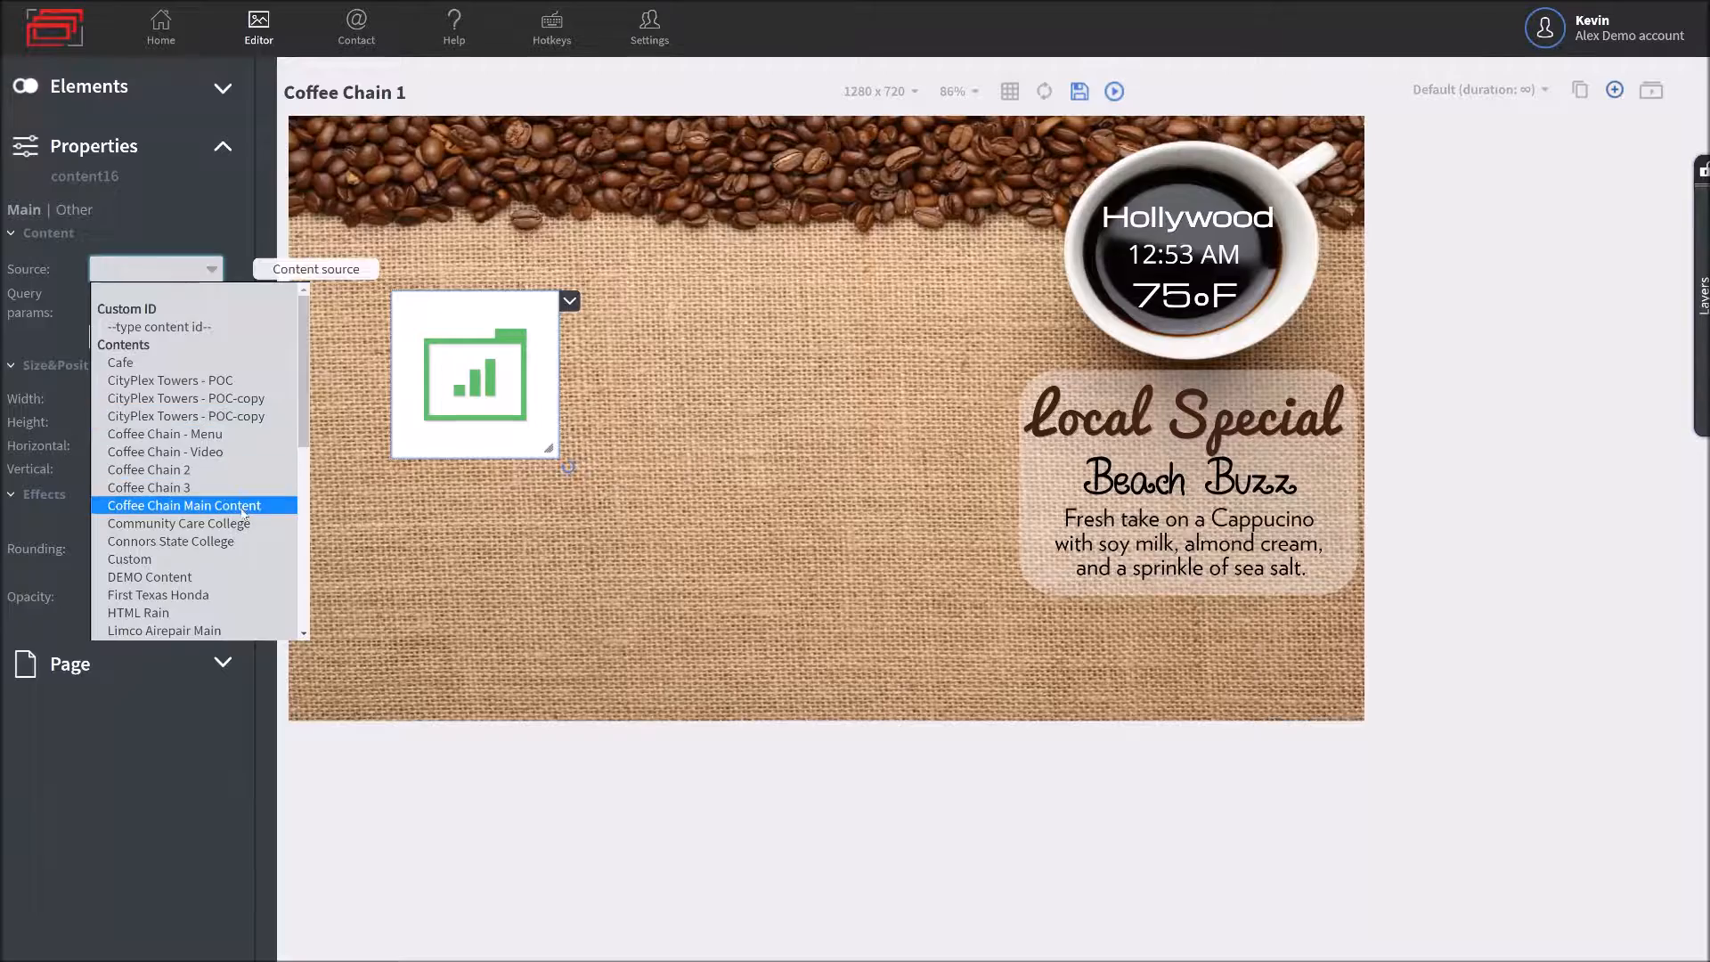
click(272, 506)
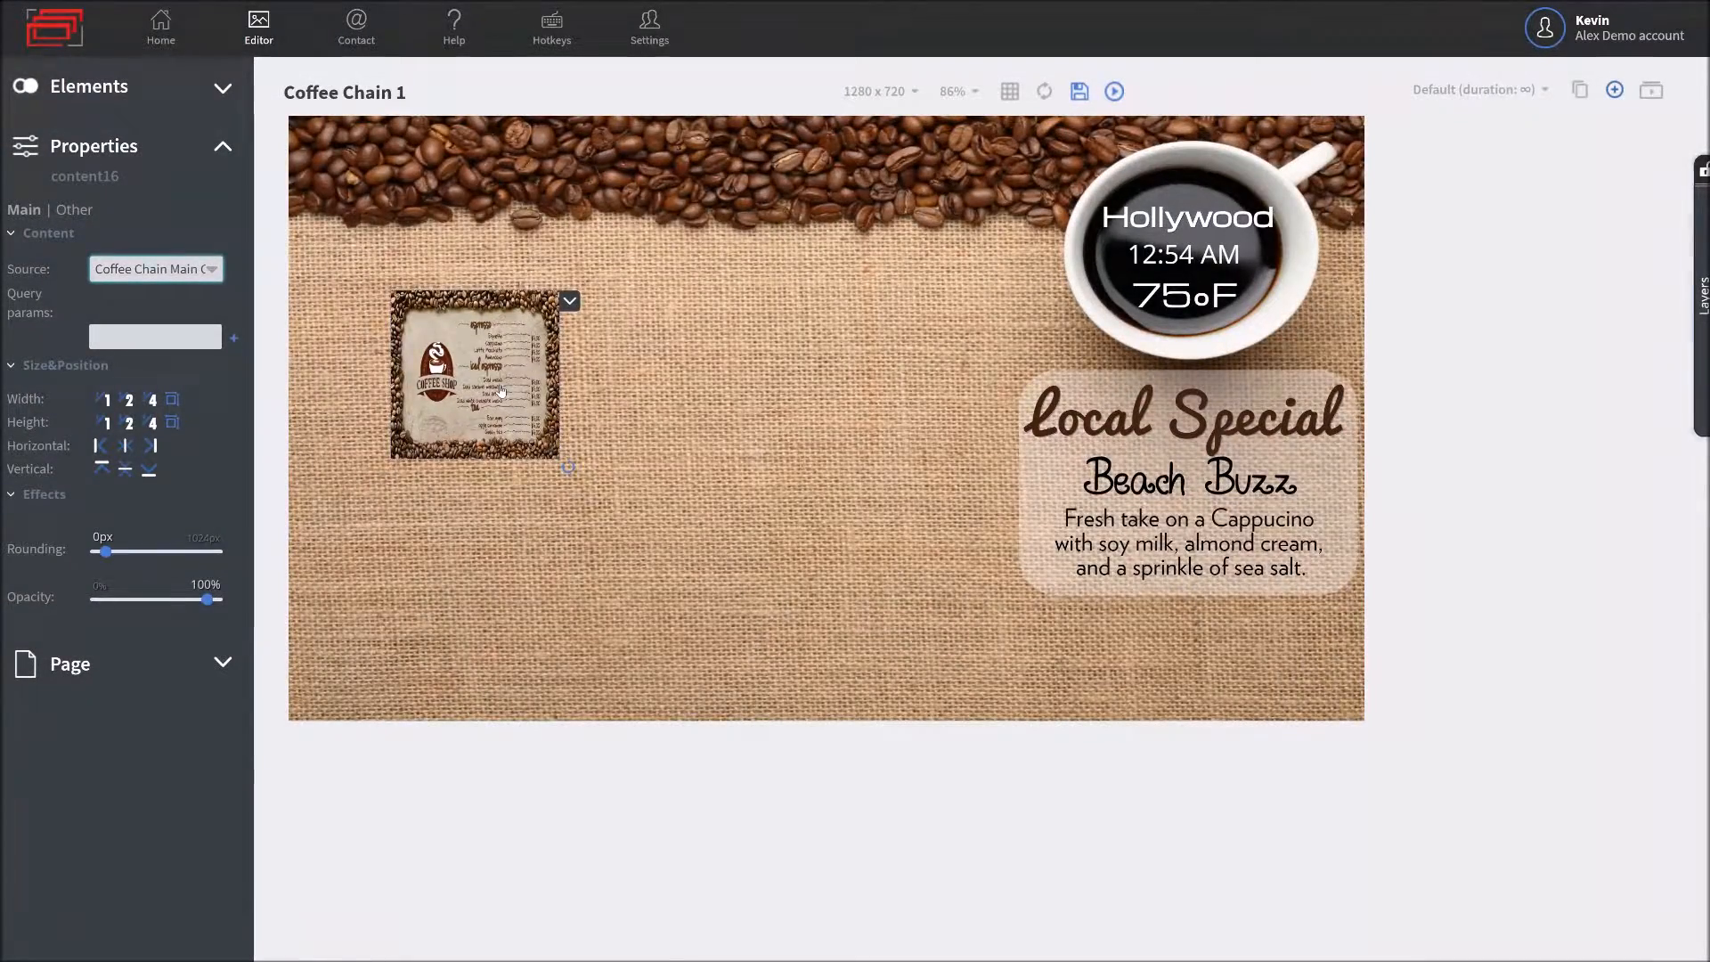
drag(500, 397, 469, 377)
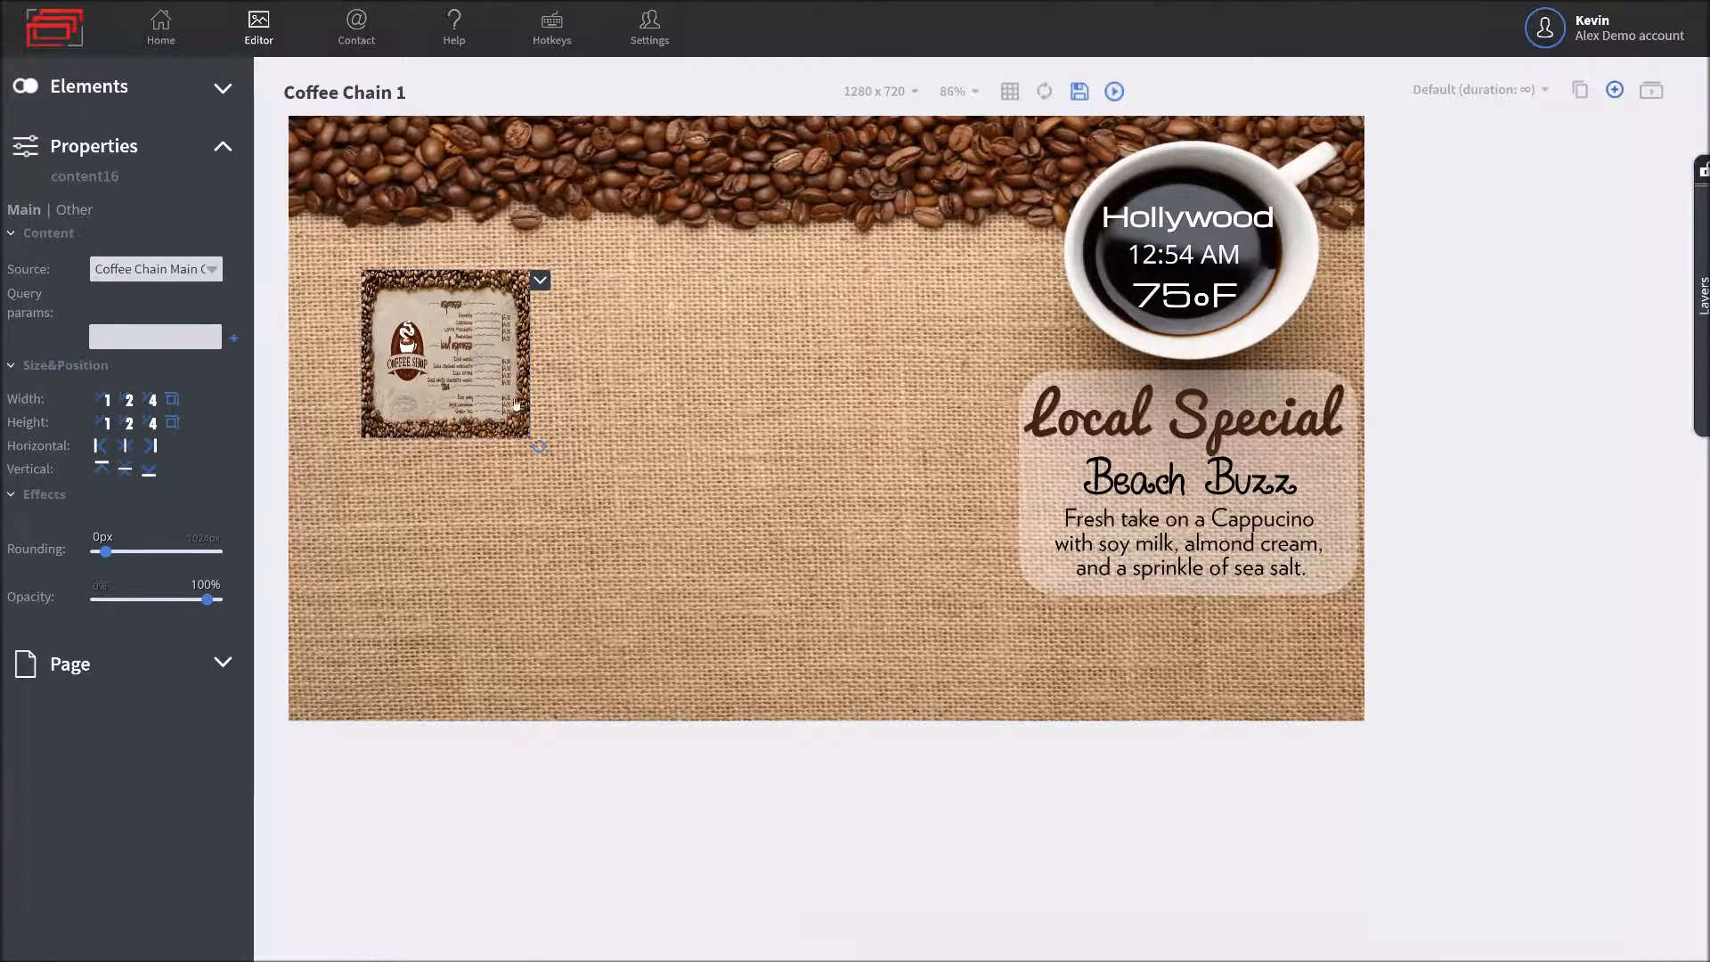
drag(106, 557, 162, 566)
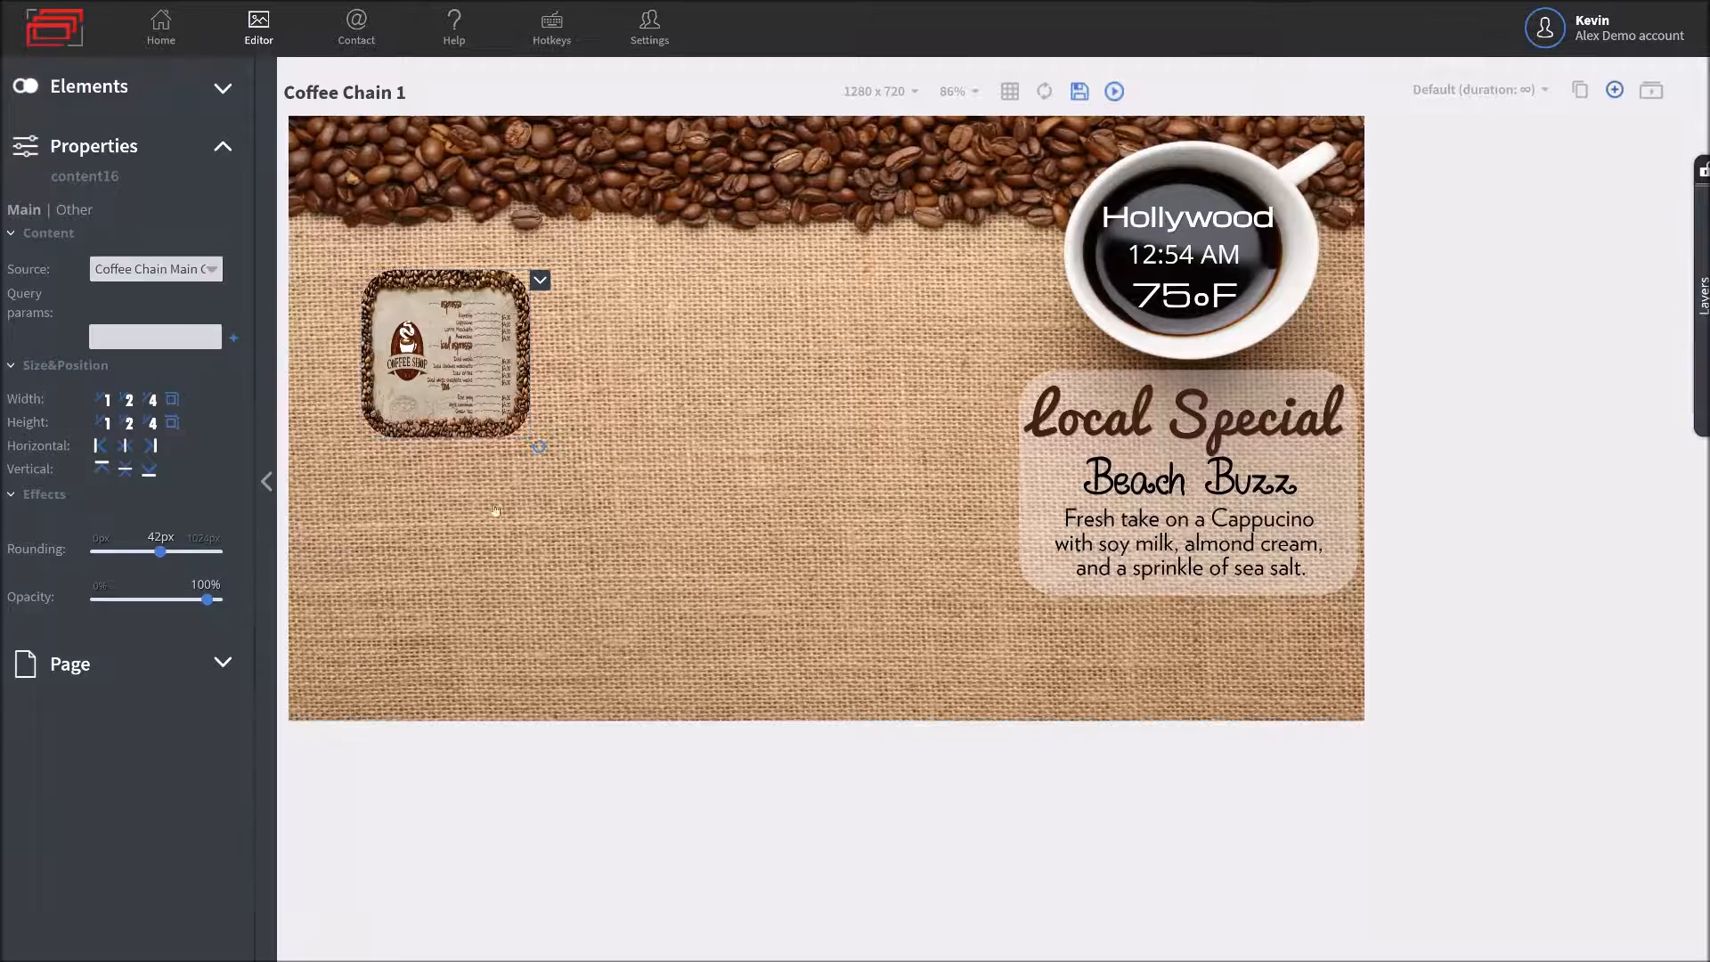
- Set the embedded menu's size to 820 × 454 px and its position values to 173 px and 27 px
click(76, 209)
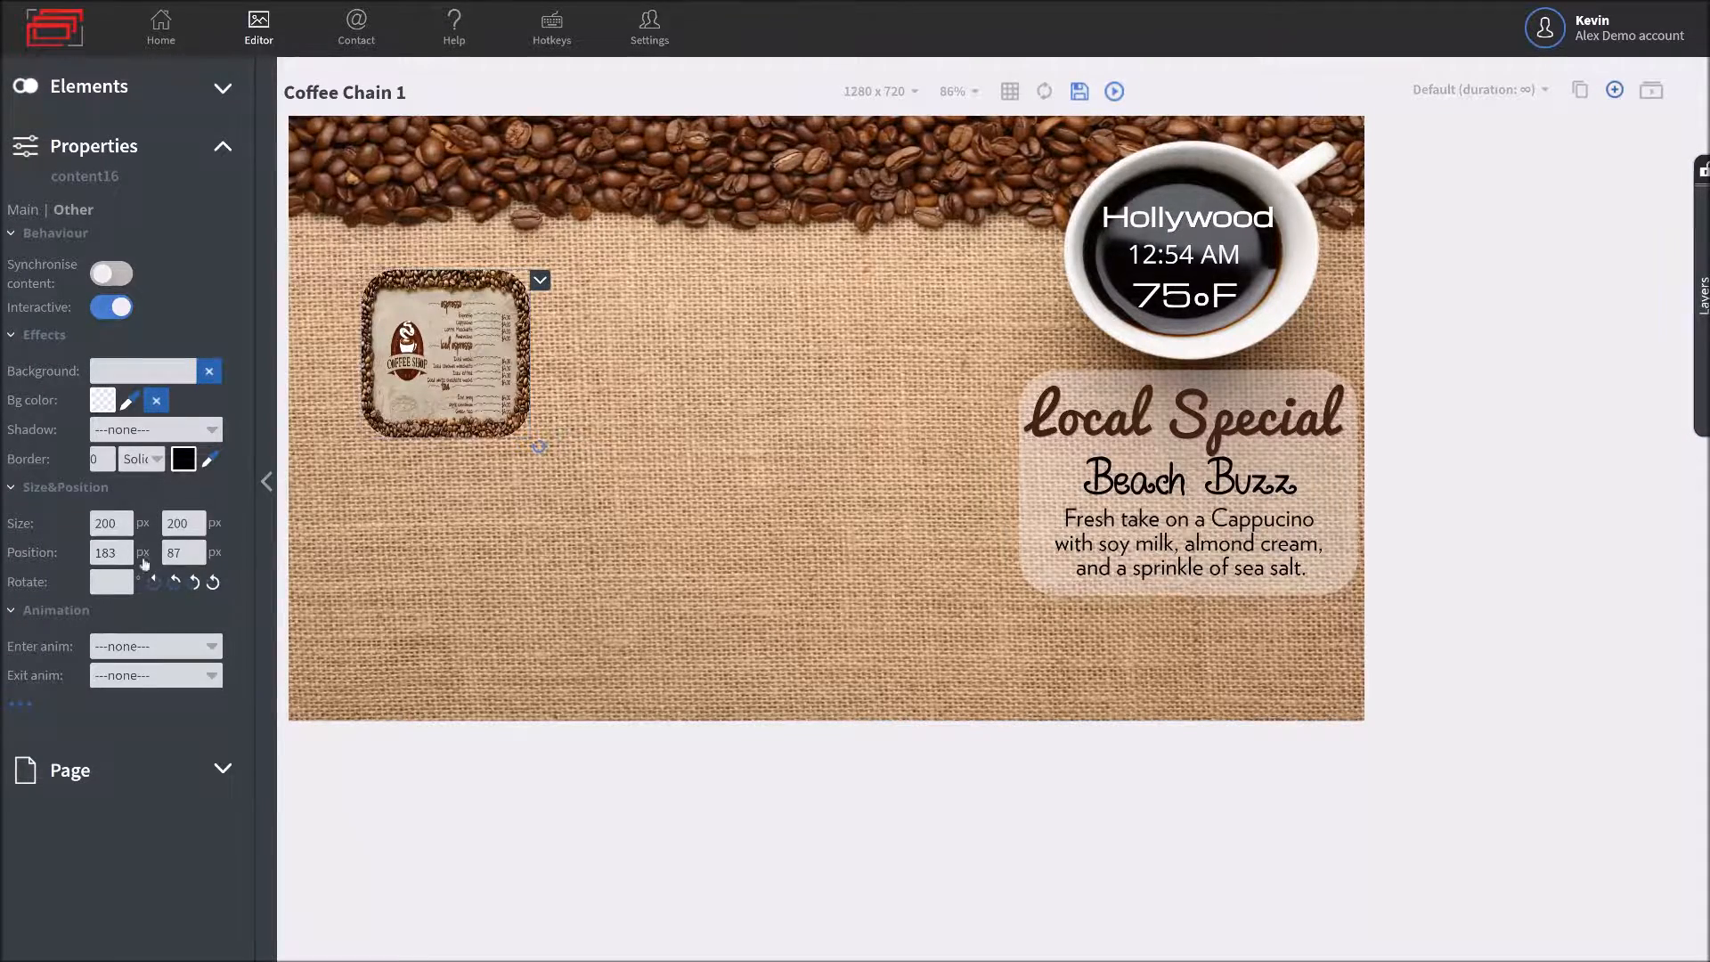
drag(116, 524, 73, 520)
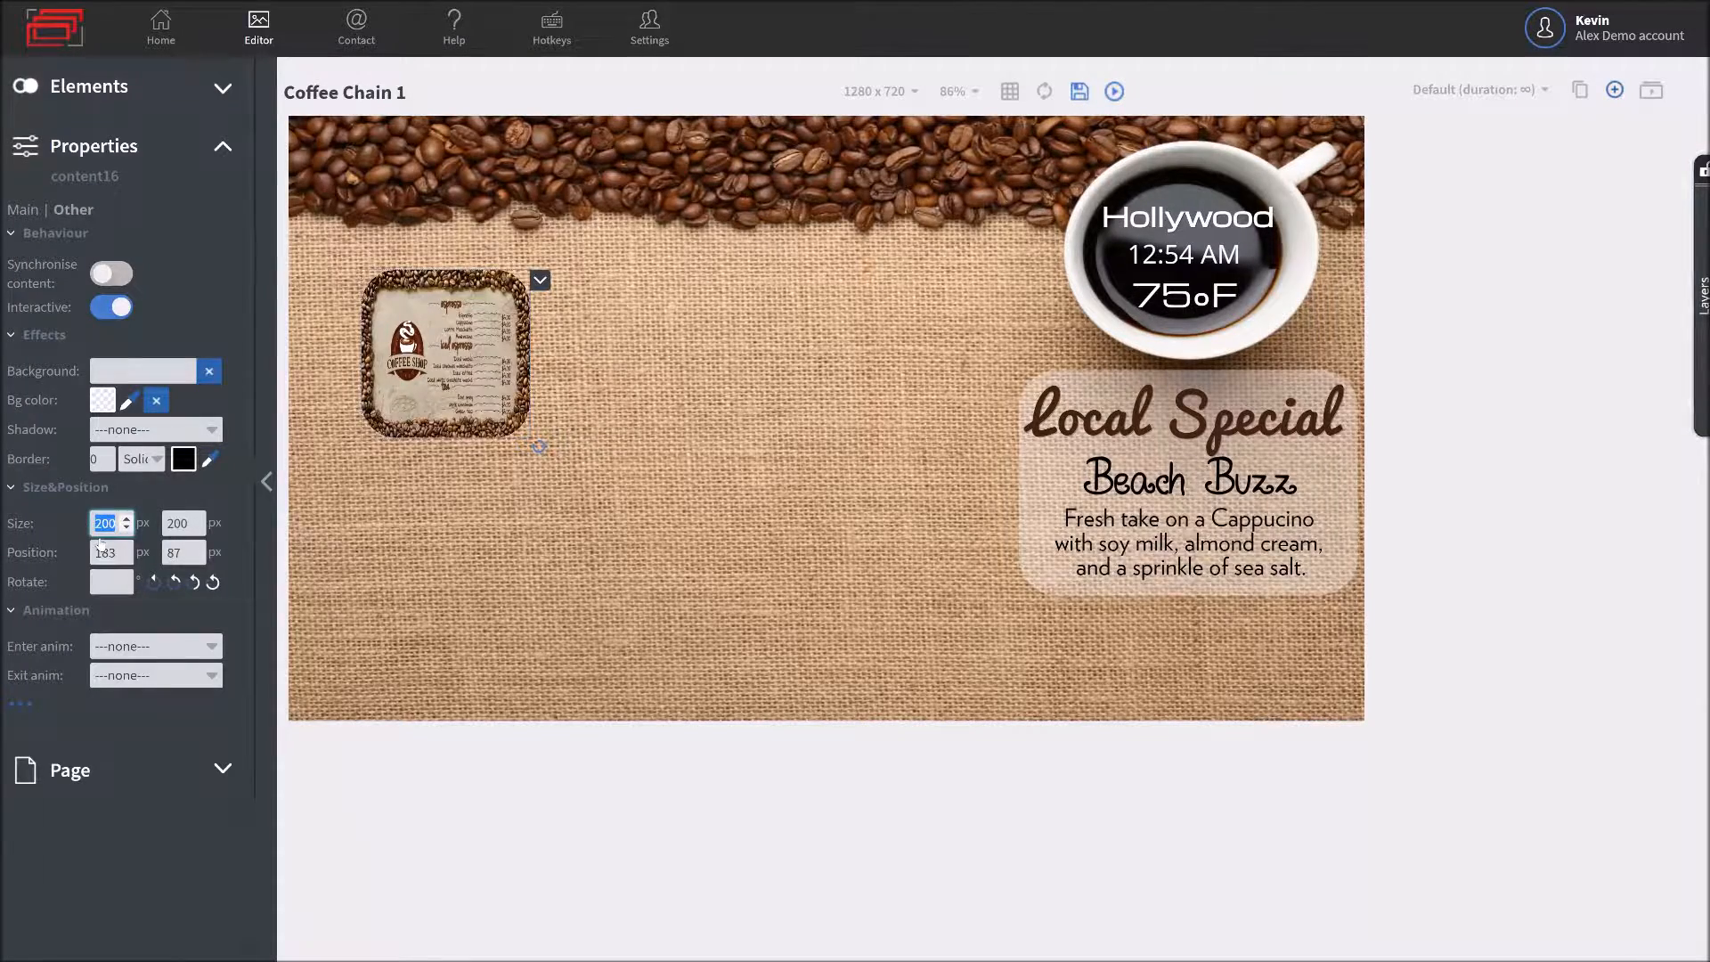
text(820)
key(Tab)
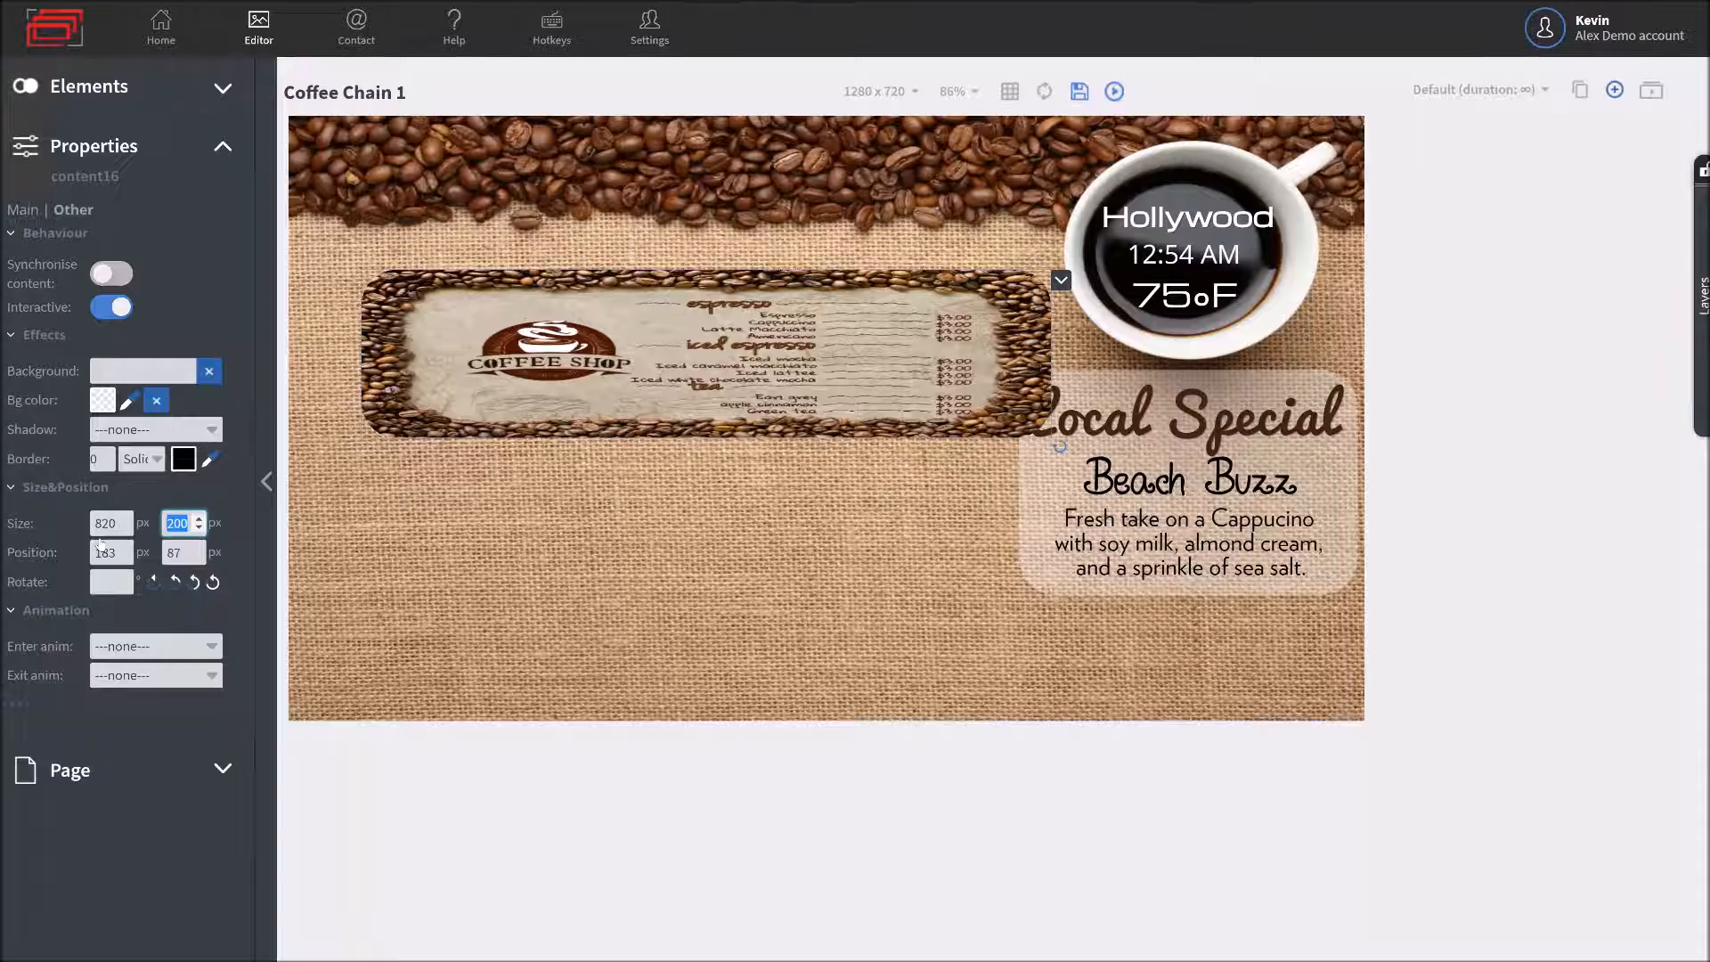
text(454)
key(Tab)
text(173)
key(Tab)
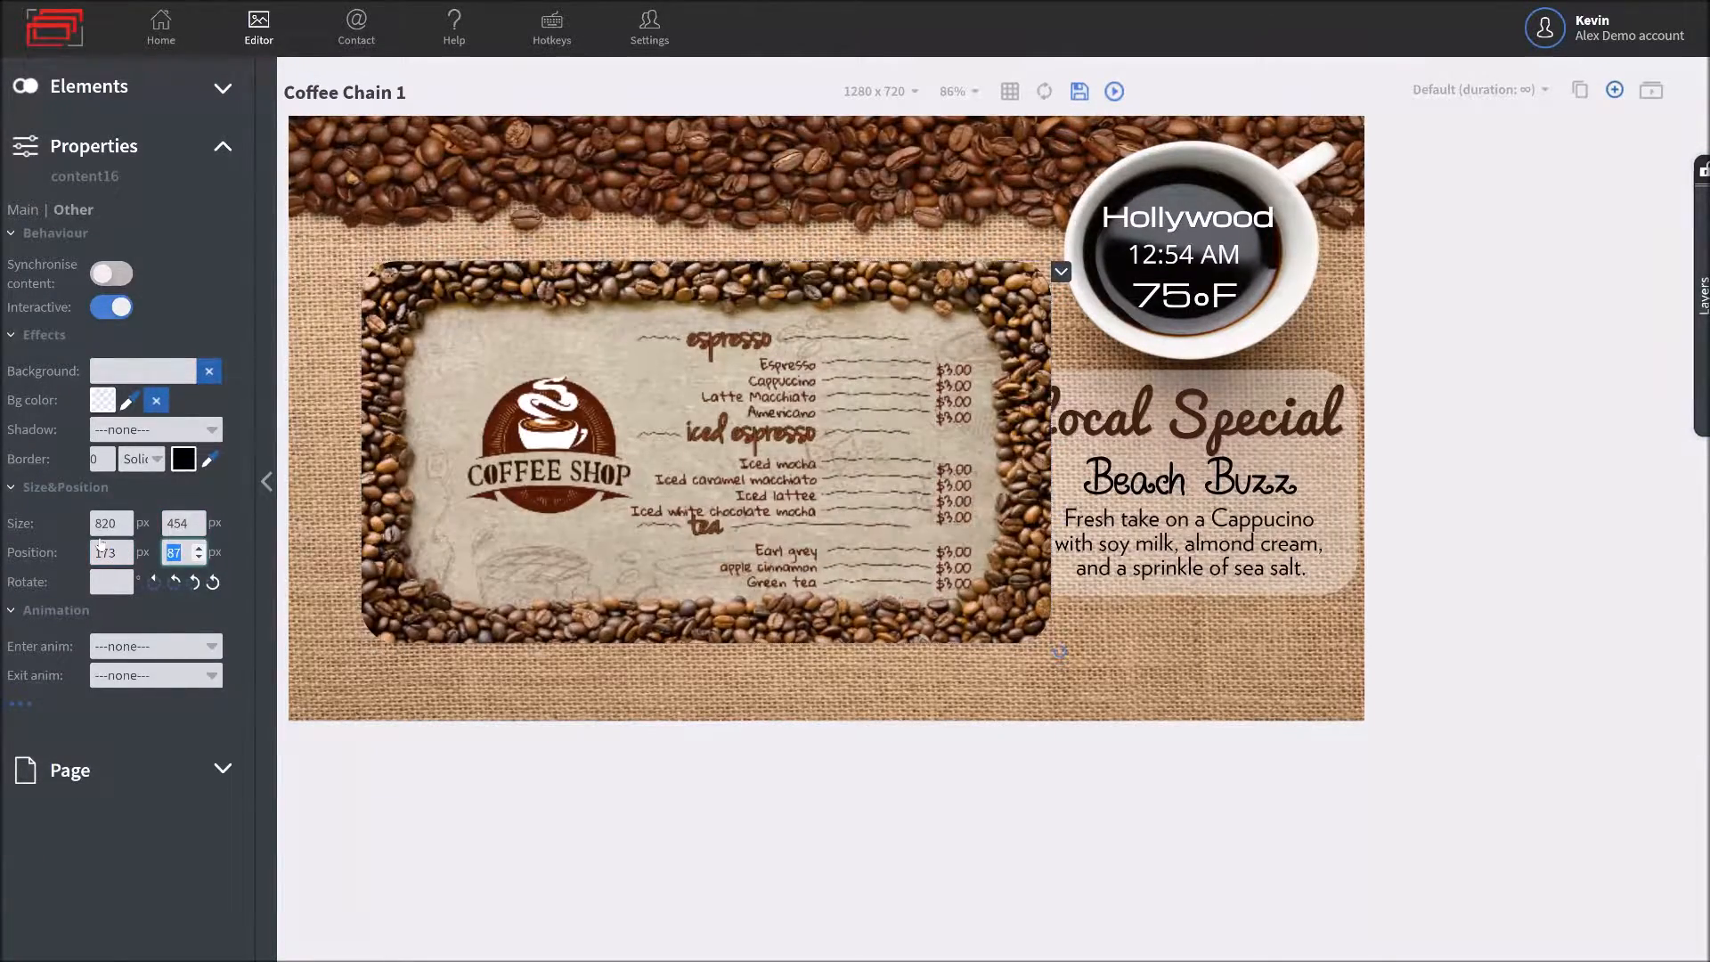
text(27)
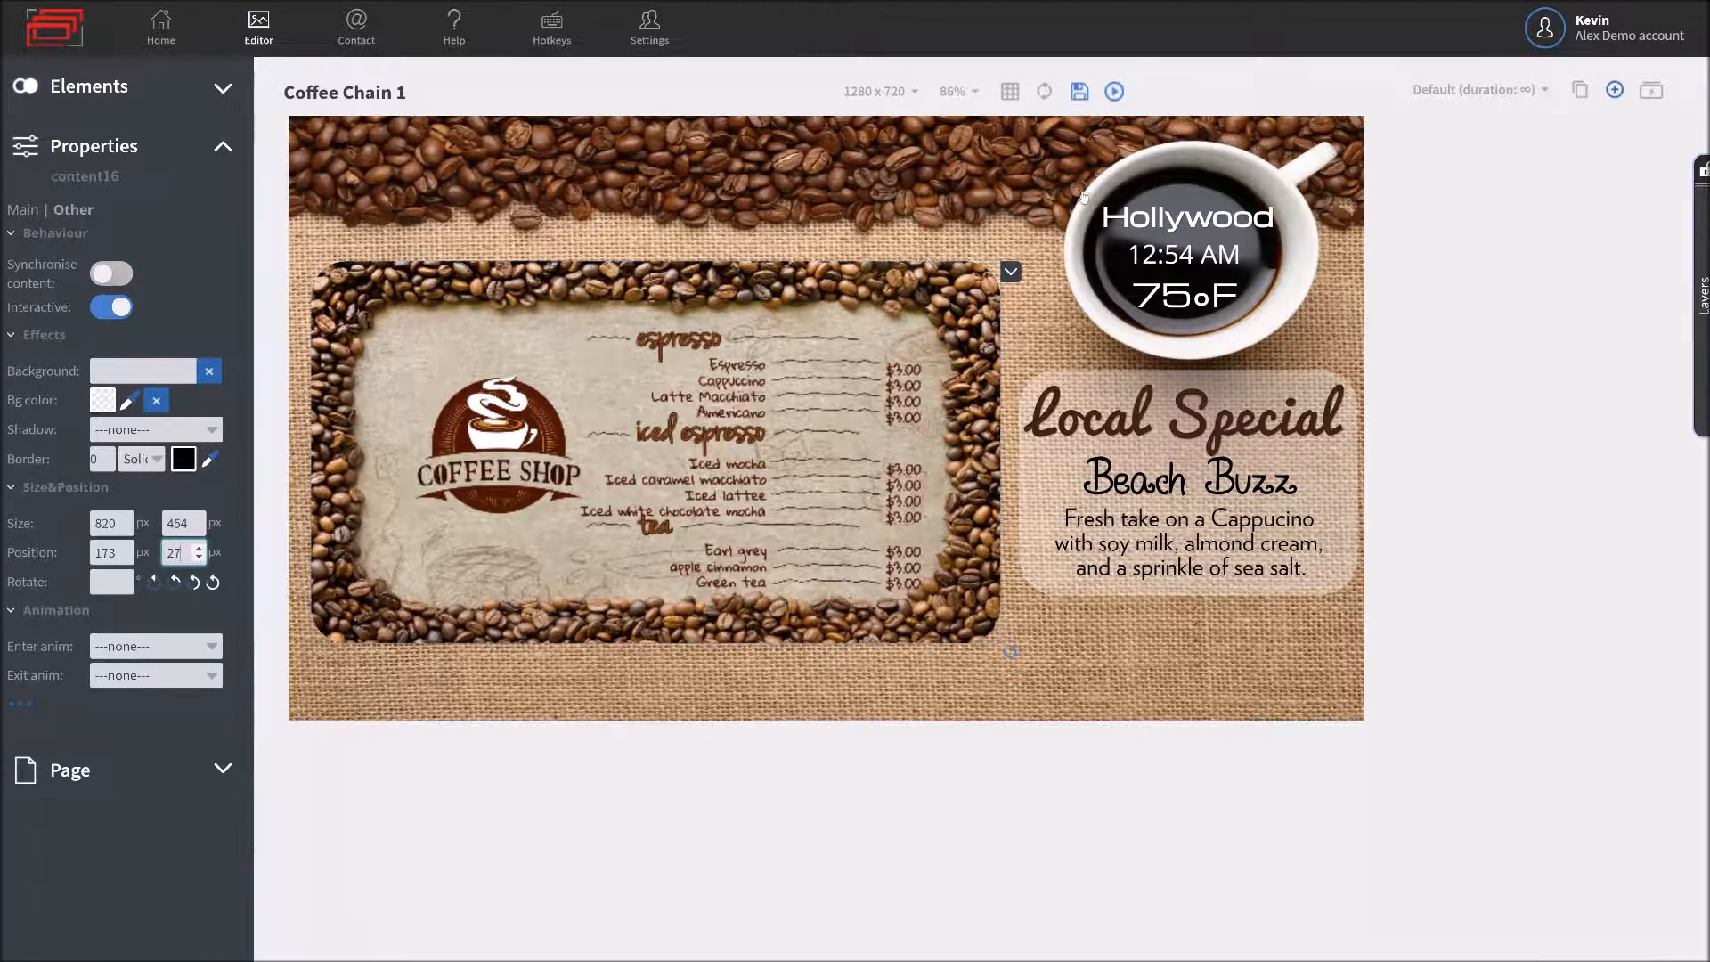
- Save Coffee Chain 1 and preview it in the browser
click(1080, 91)
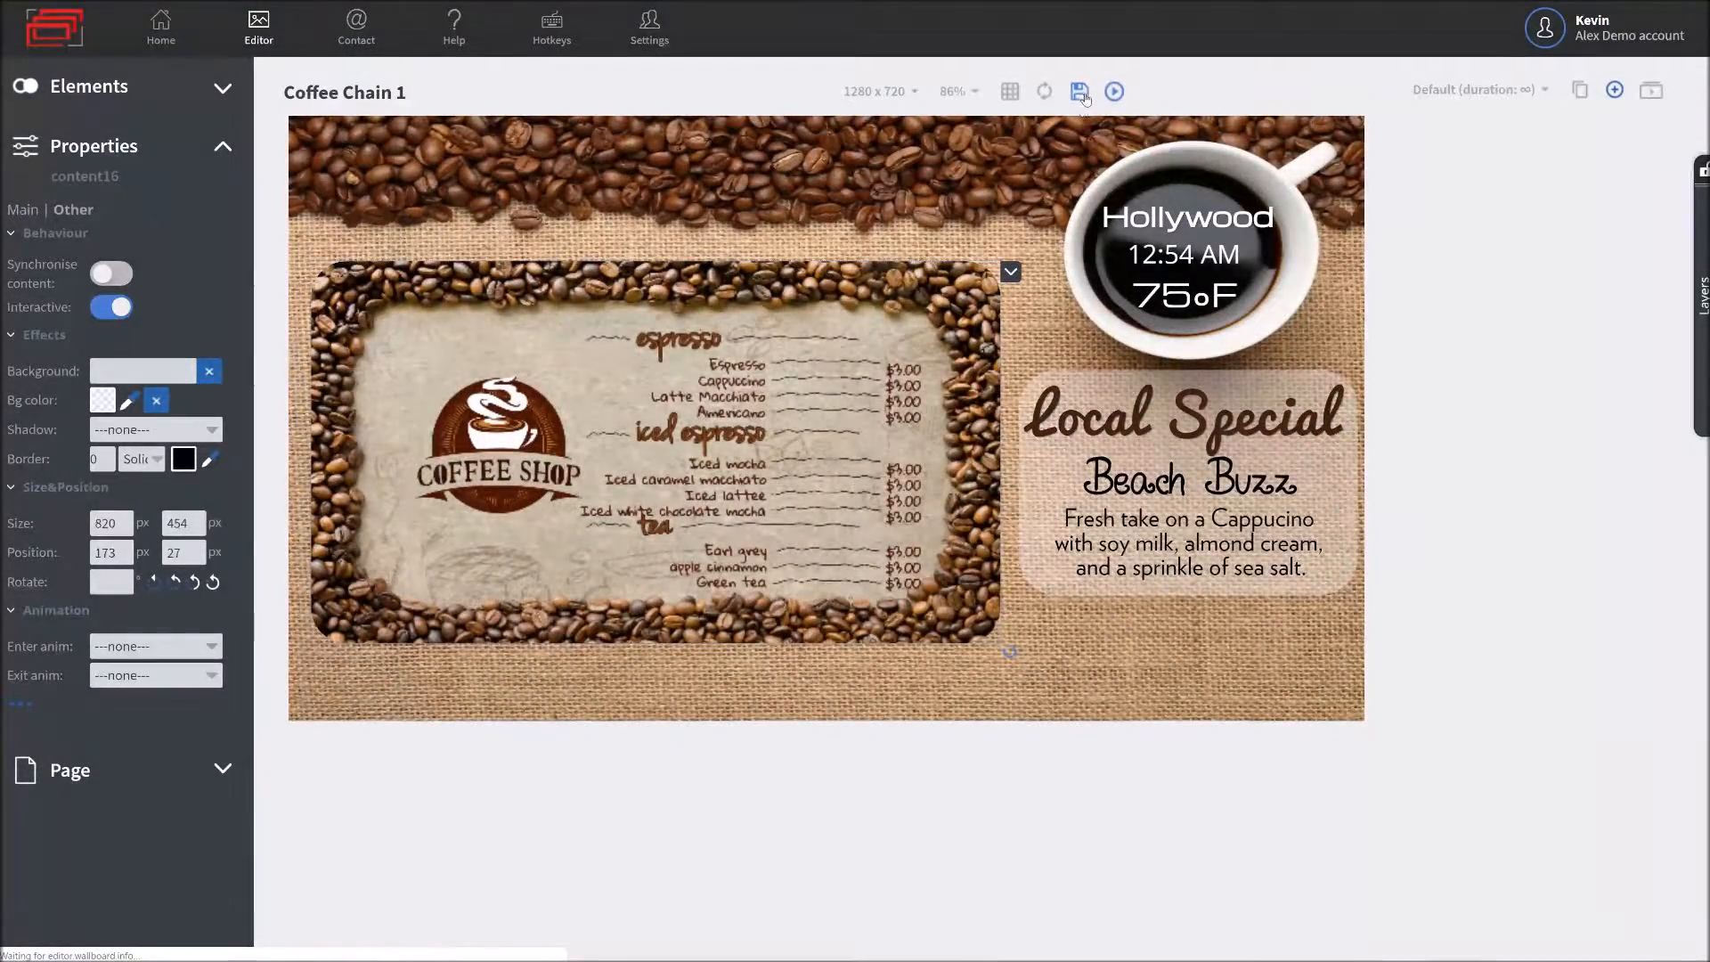
click(1113, 92)
click(1112, 96)
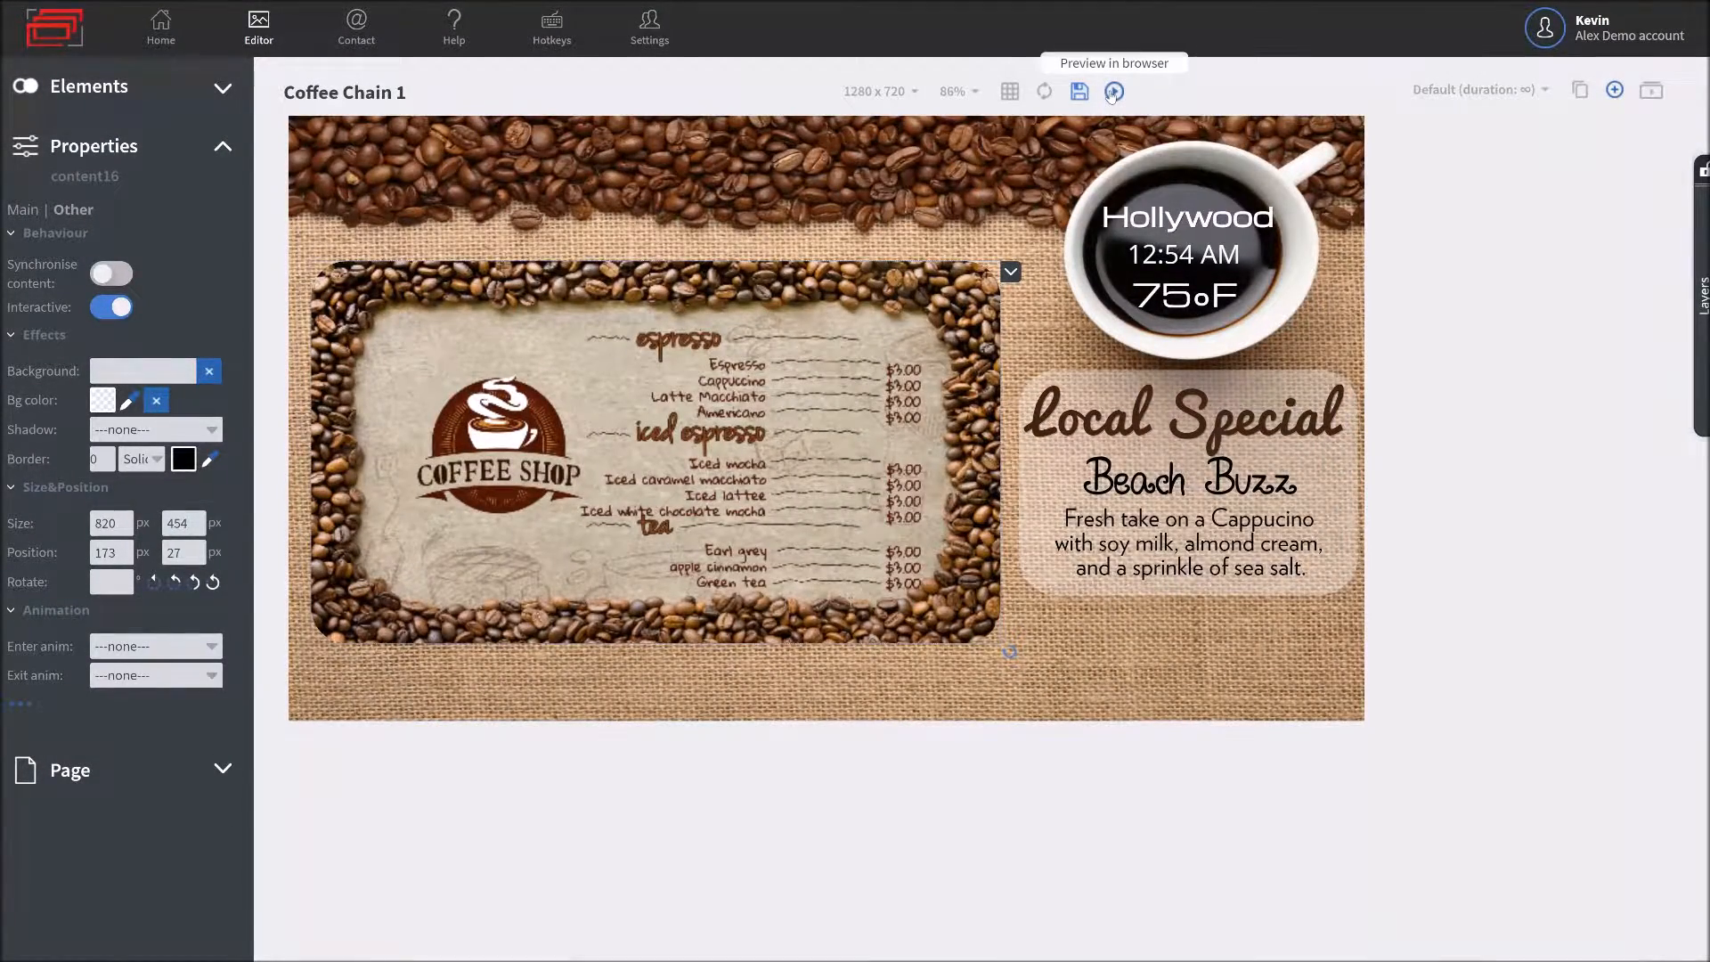
click(1111, 92)
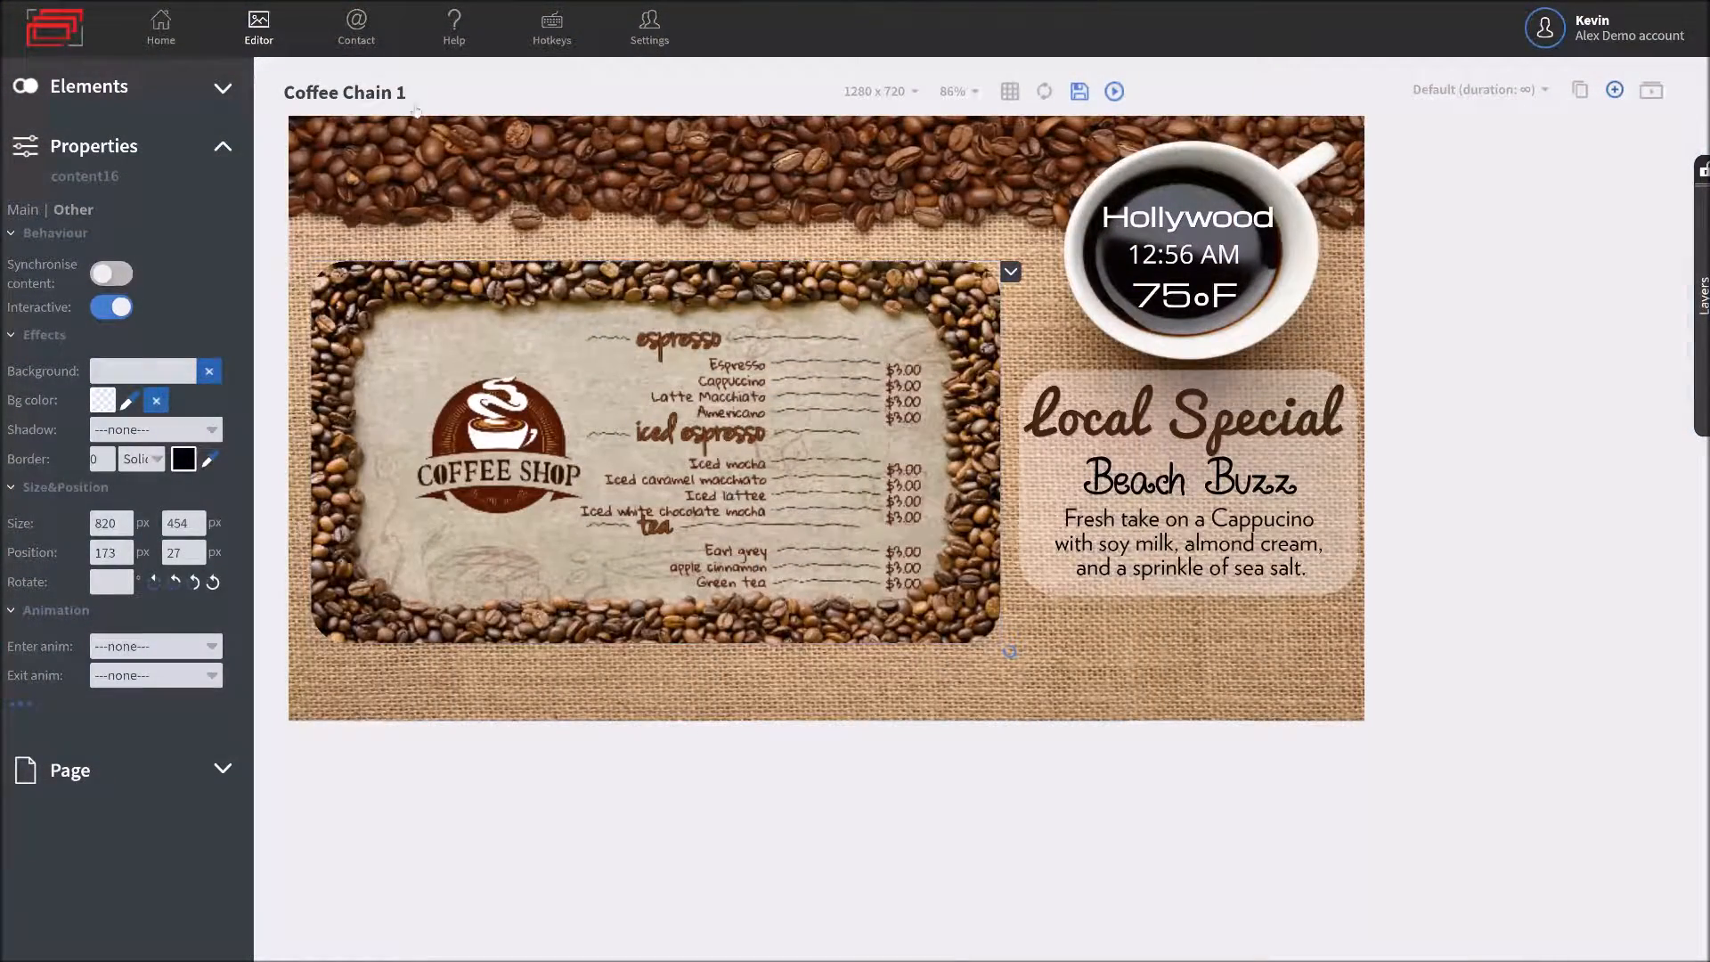
- Place a Contents element over the lower part of the embedded menu and add Coffee Chain Main Content to its list
click(218, 88)
drag(100, 516, 821, 548)
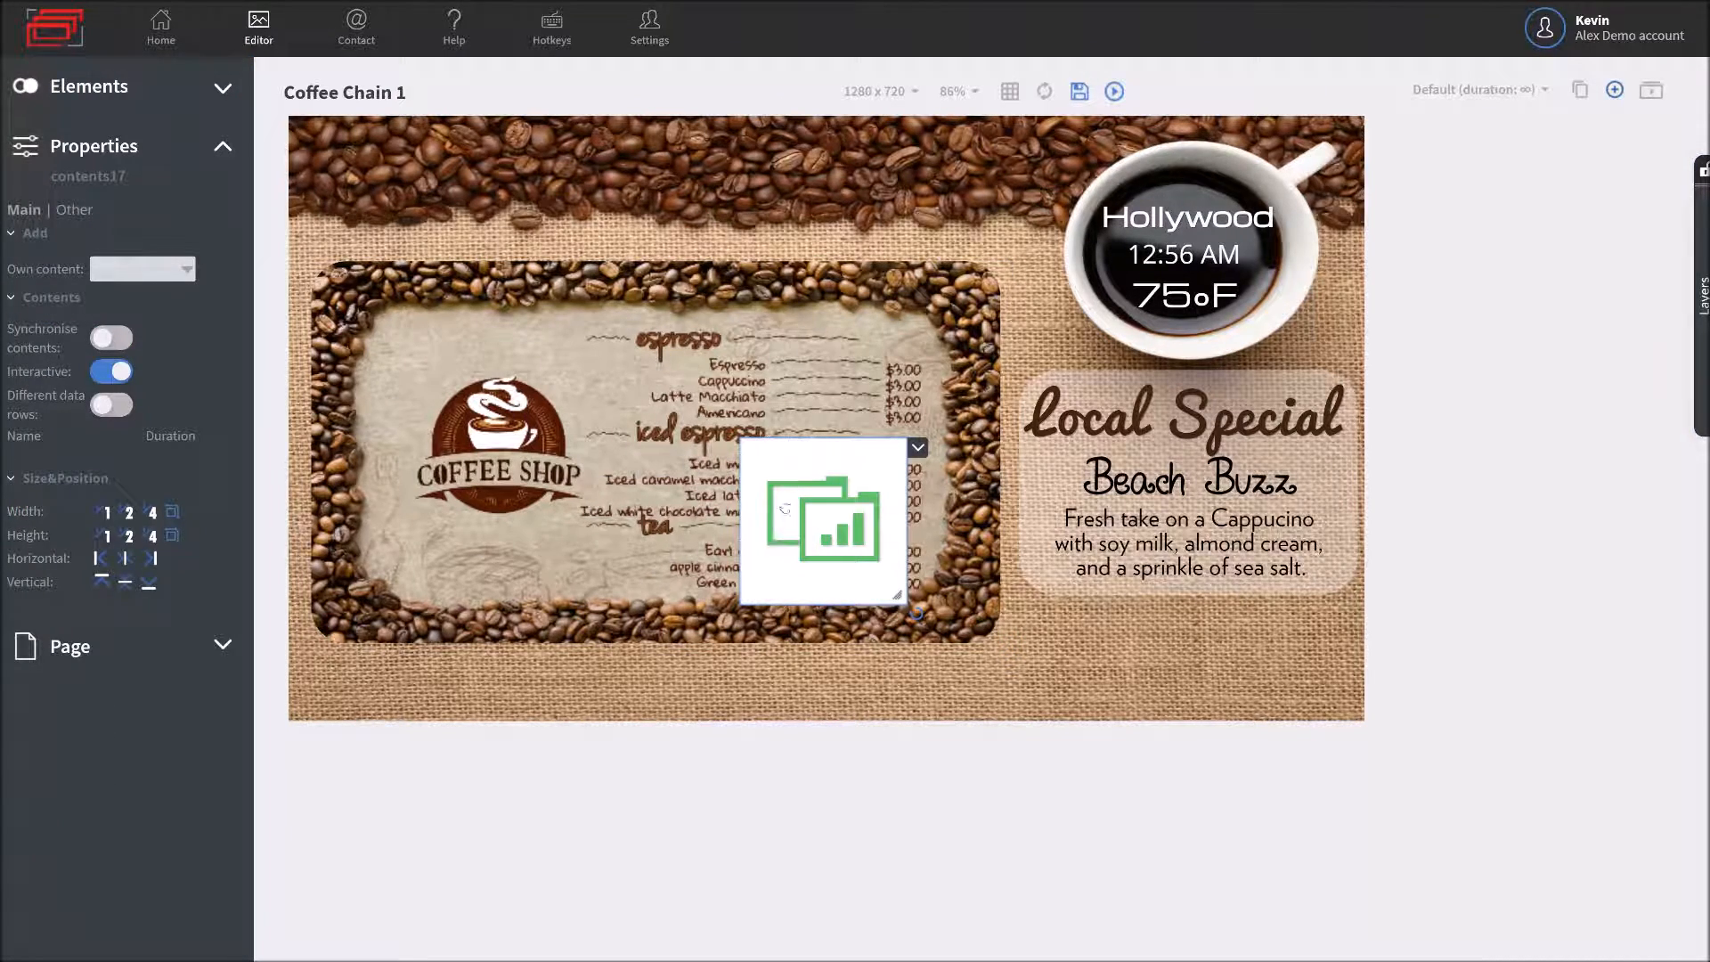
click(169, 269)
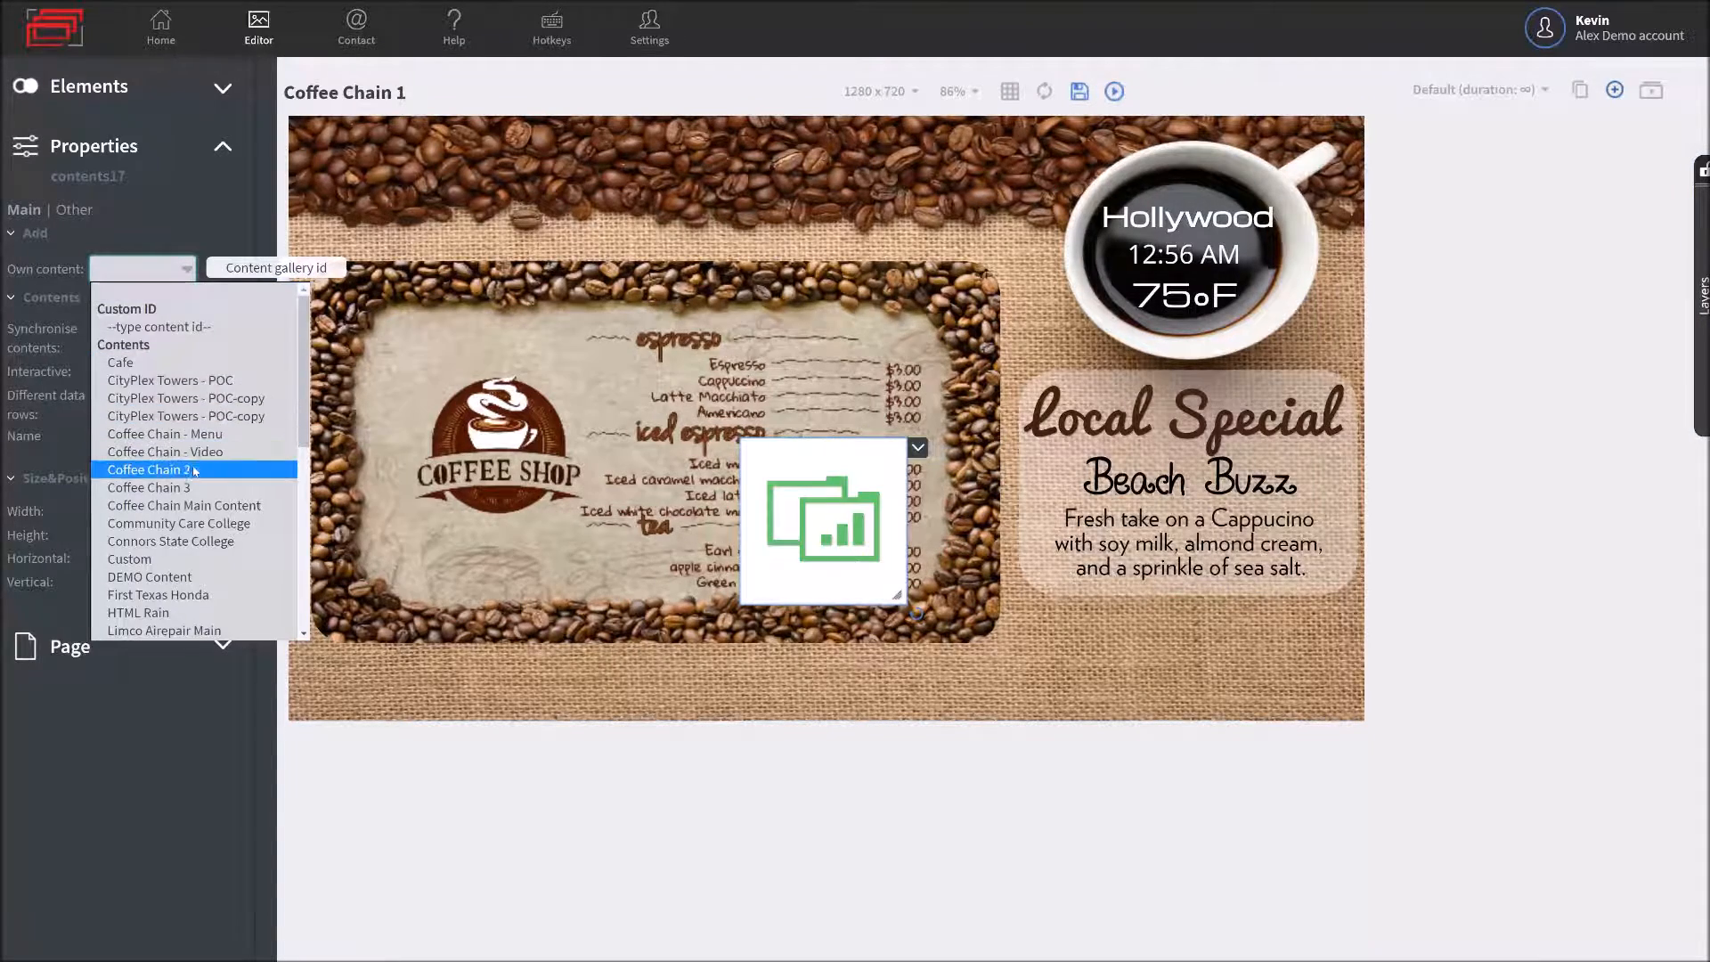
click(185, 505)
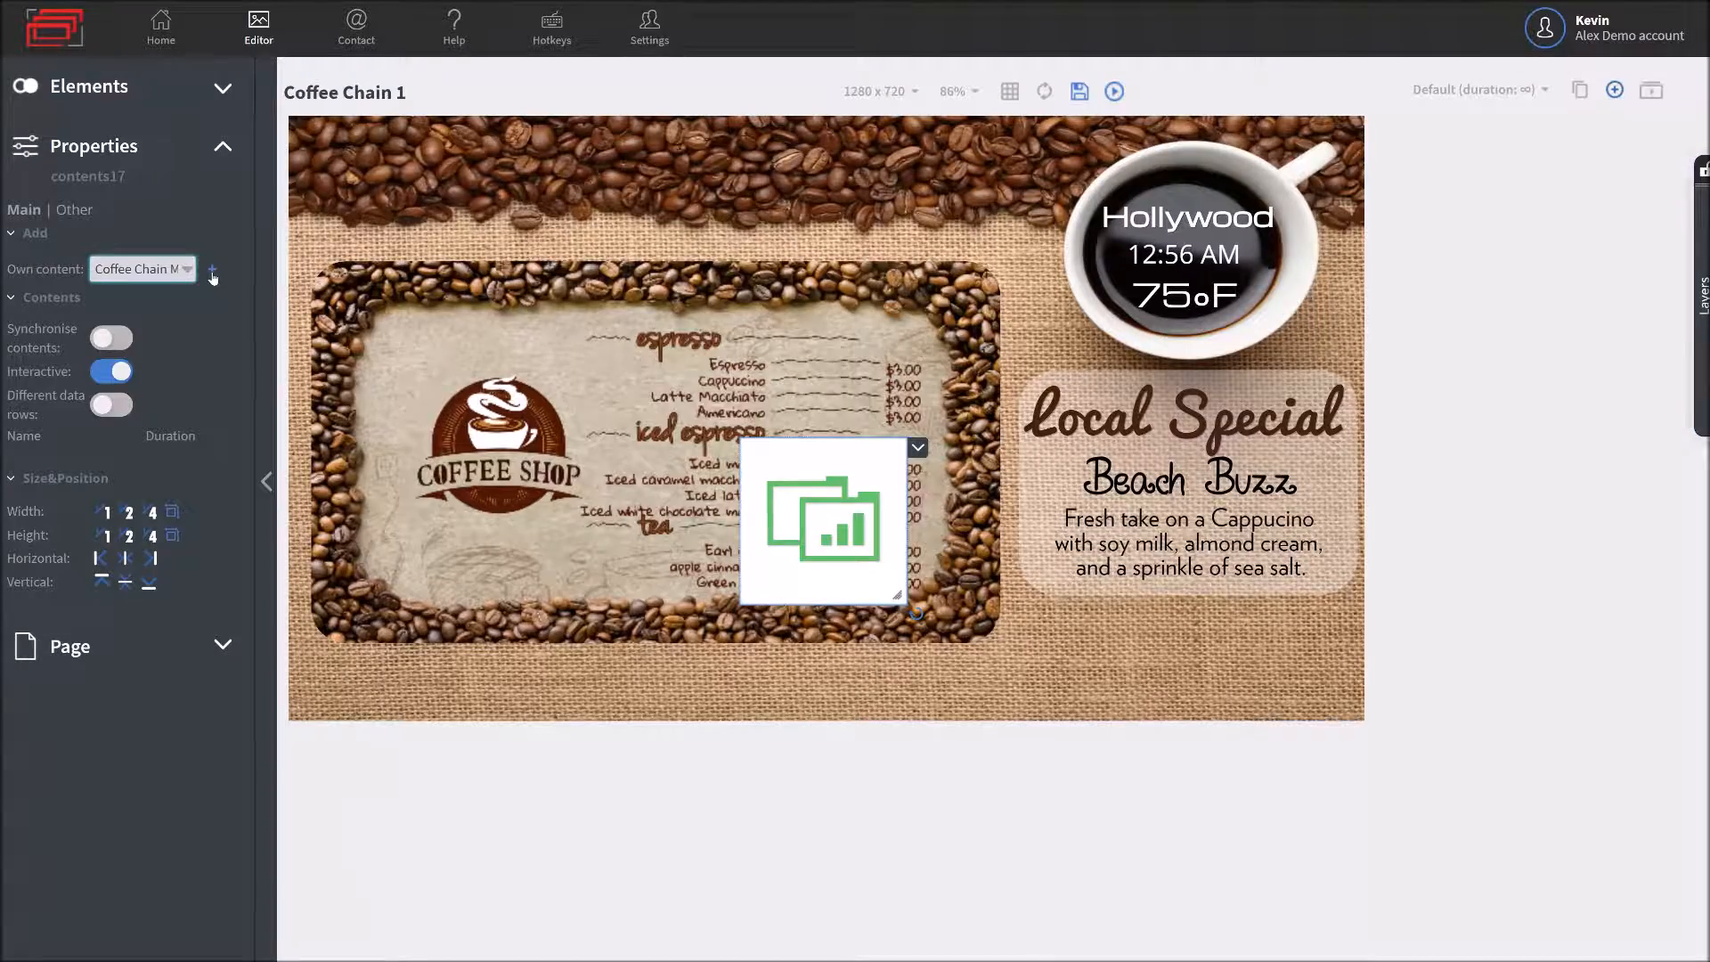
click(213, 277)
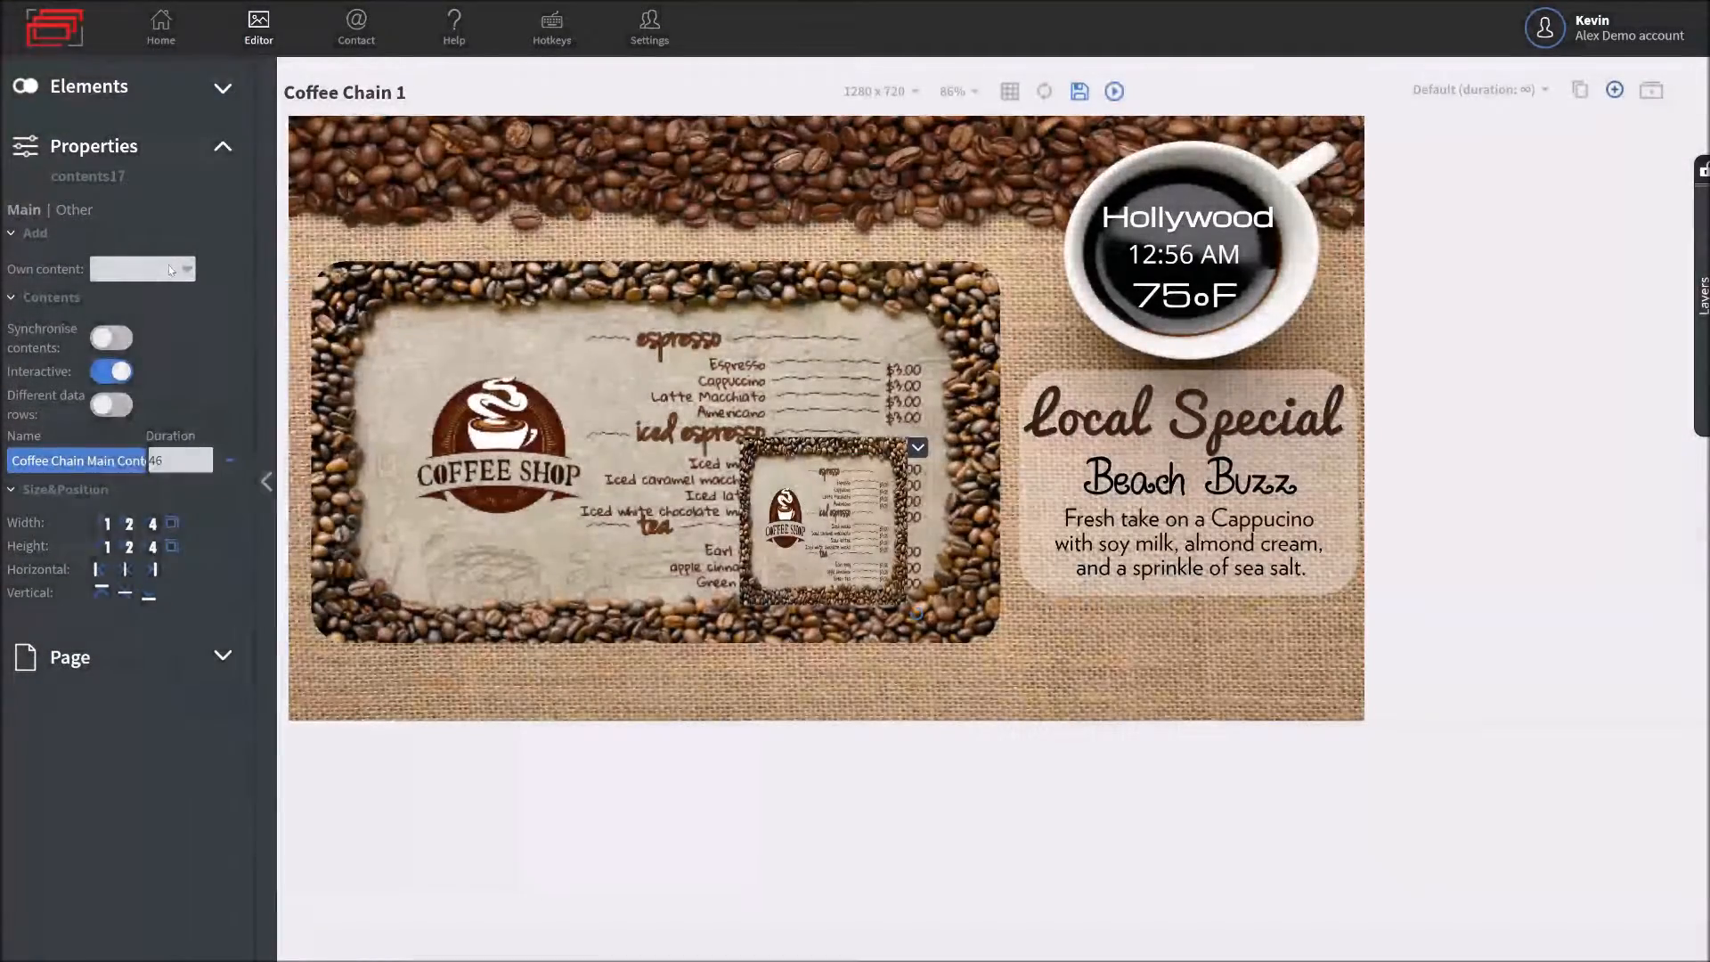
- Add Coffee Chain - Video to the Contents element's list and open the element's Other properties
click(142, 269)
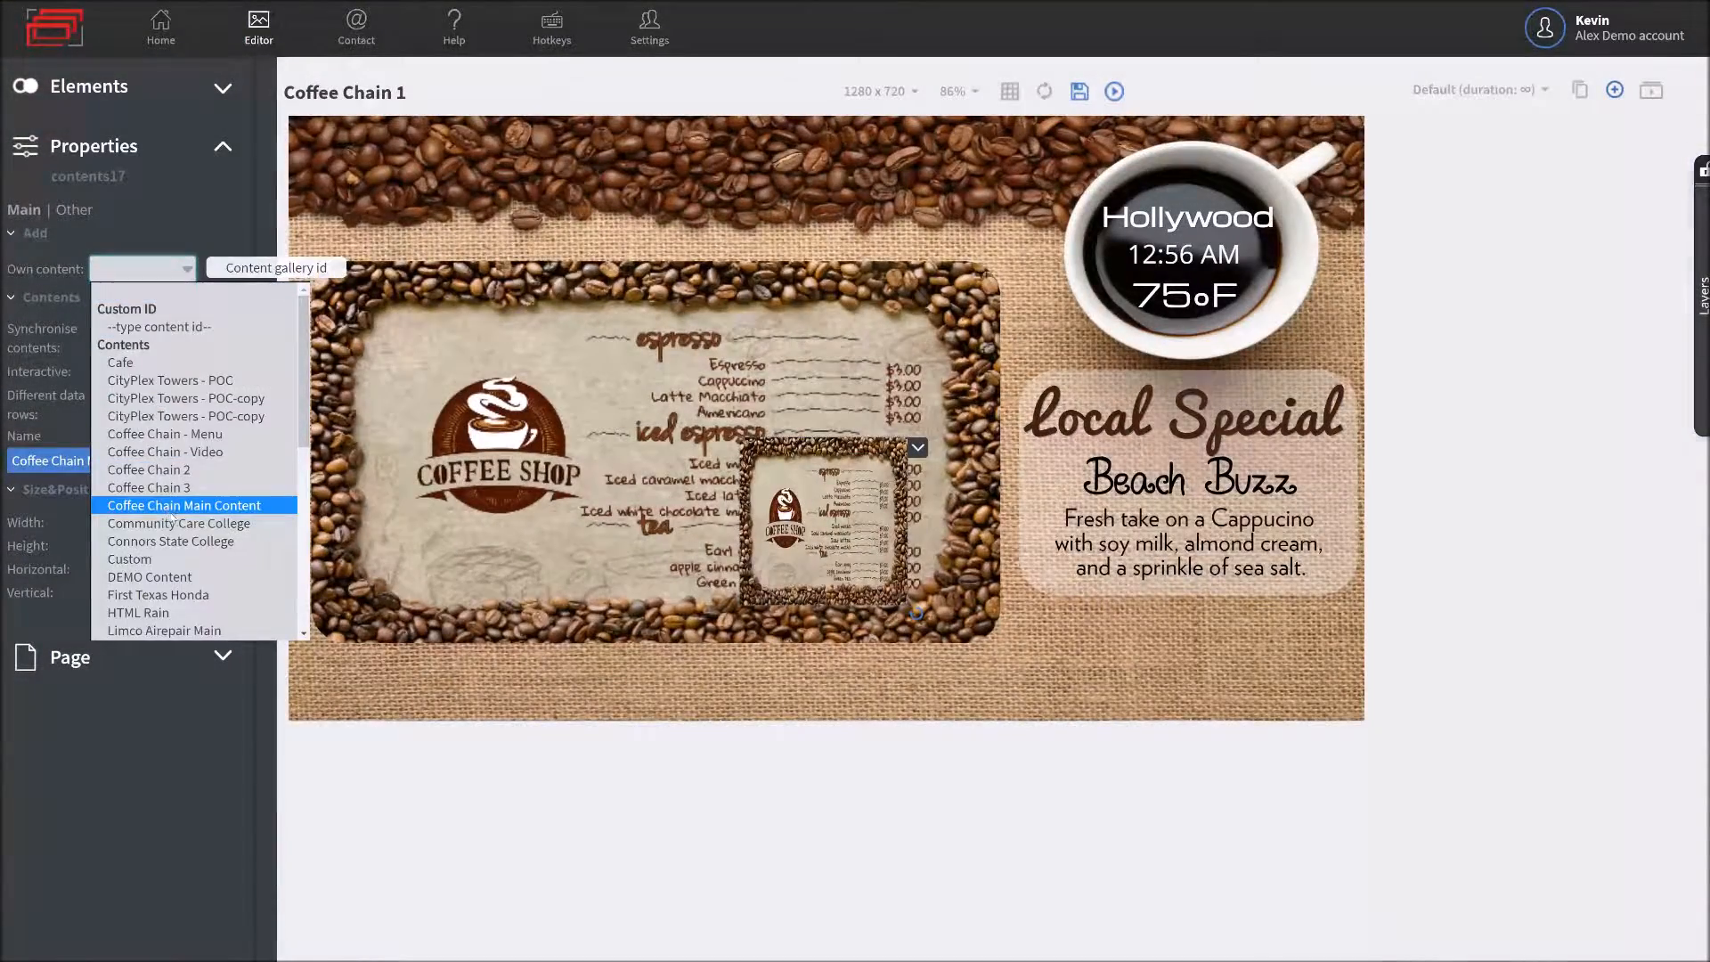
click(203, 454)
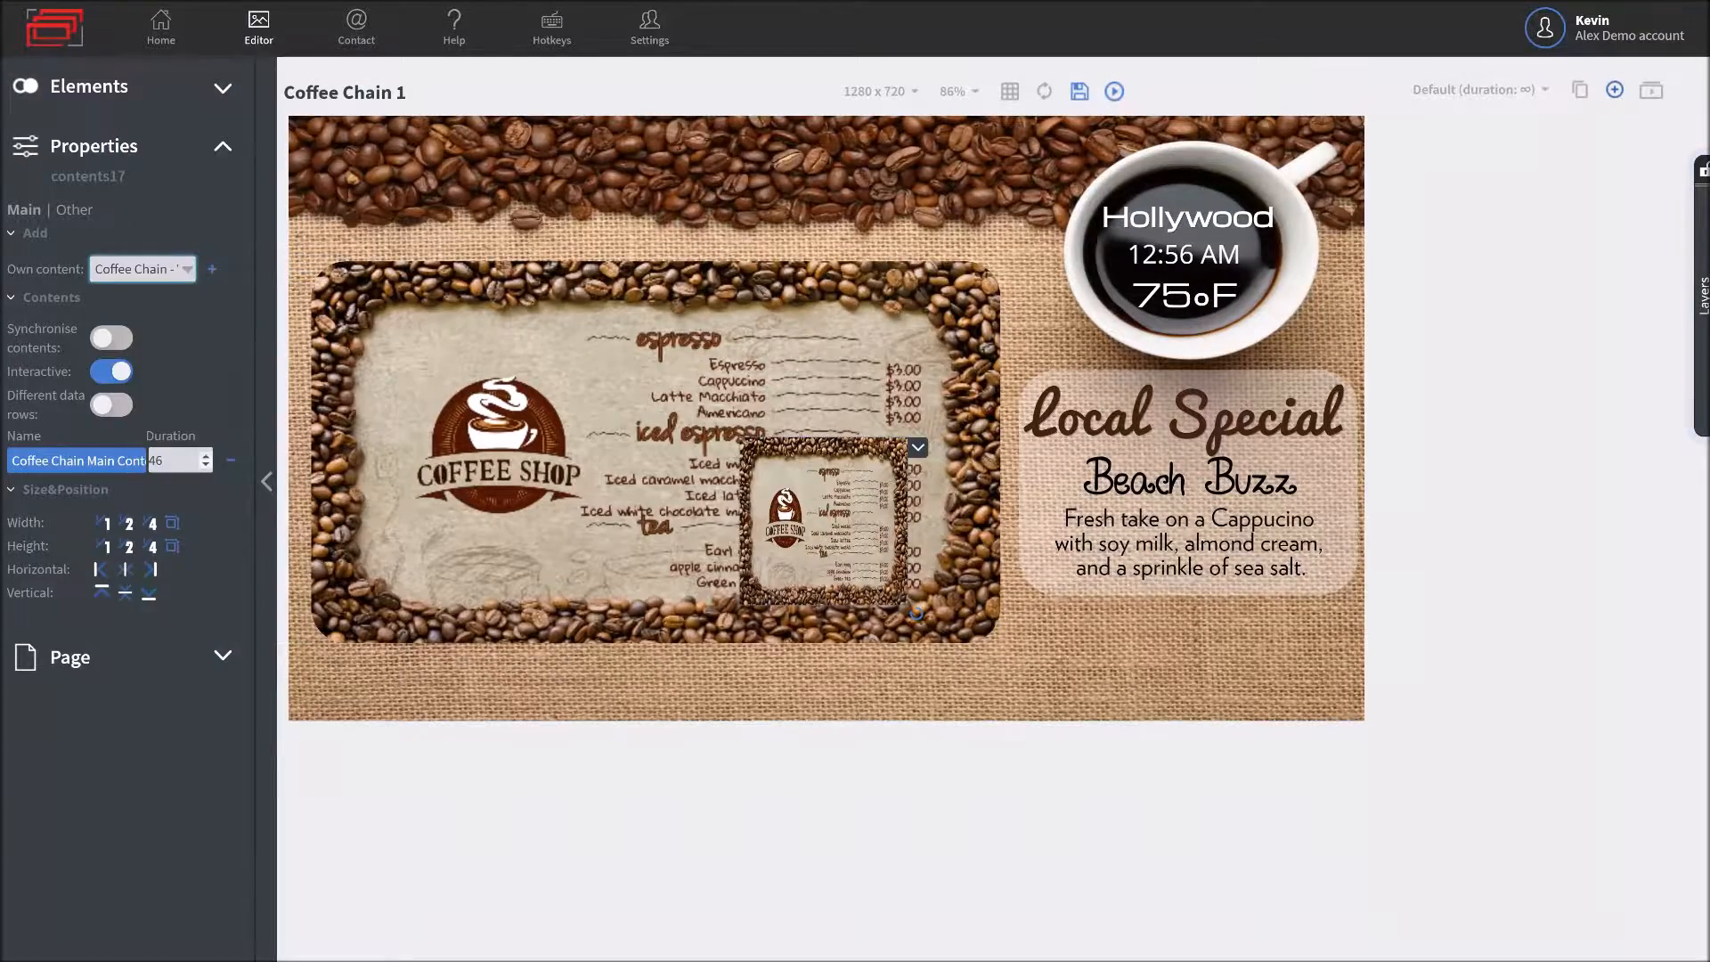
click(212, 273)
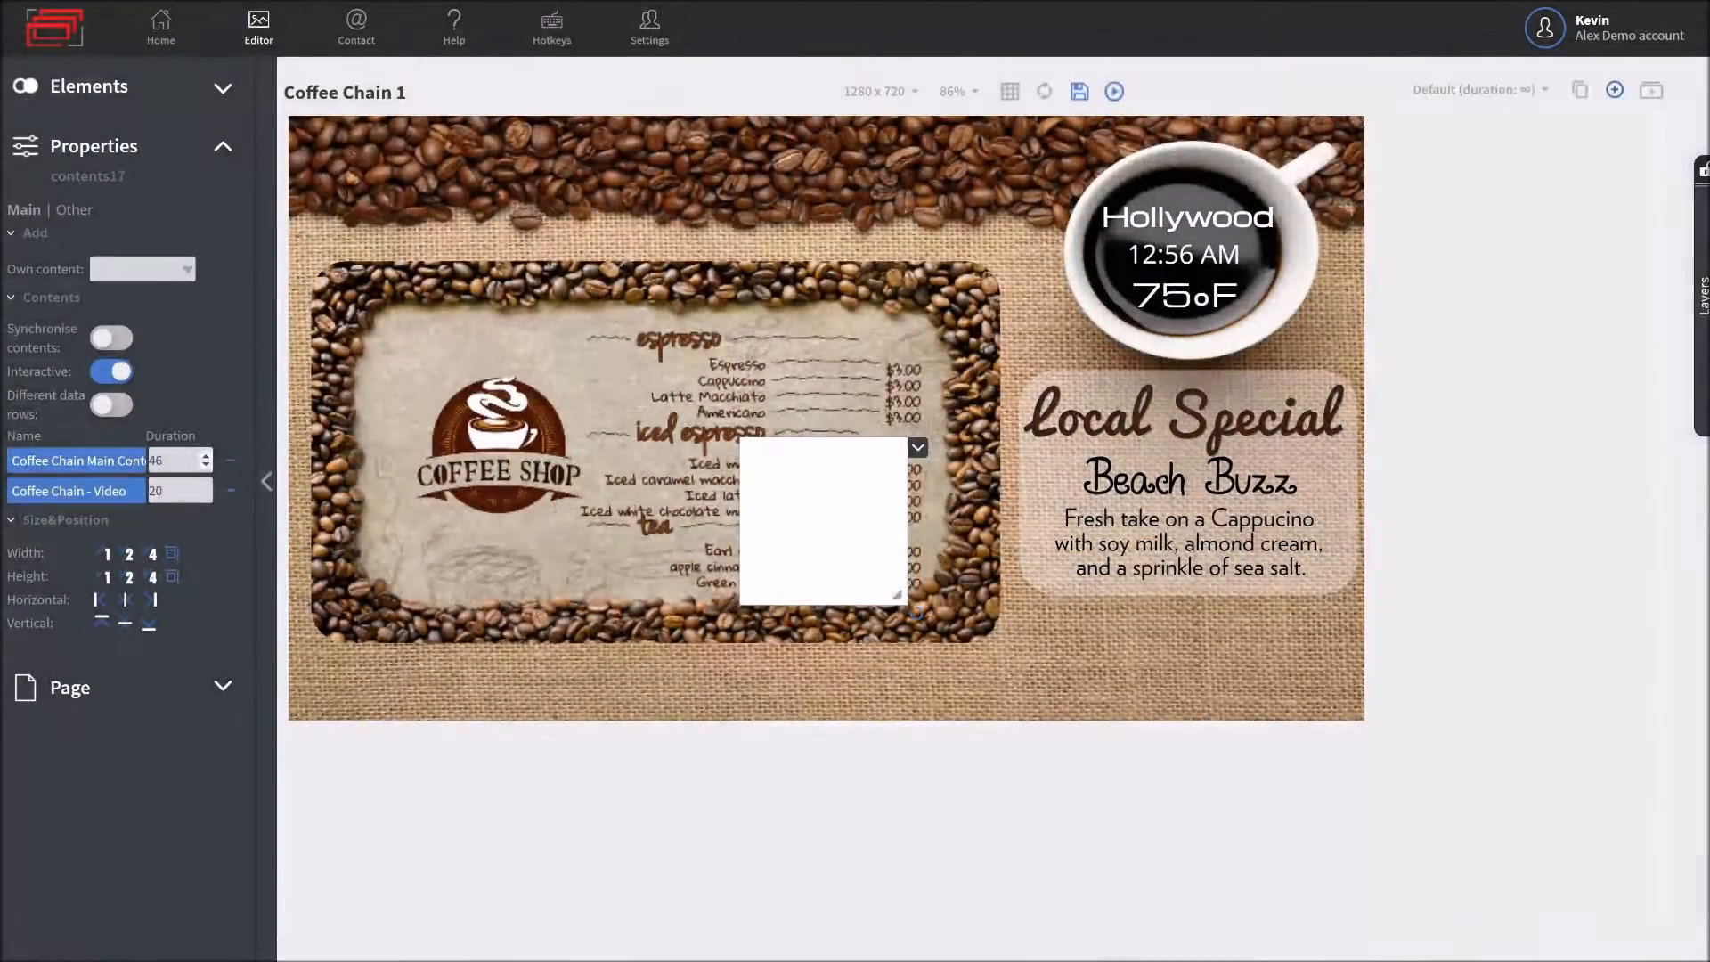
click(195, 458)
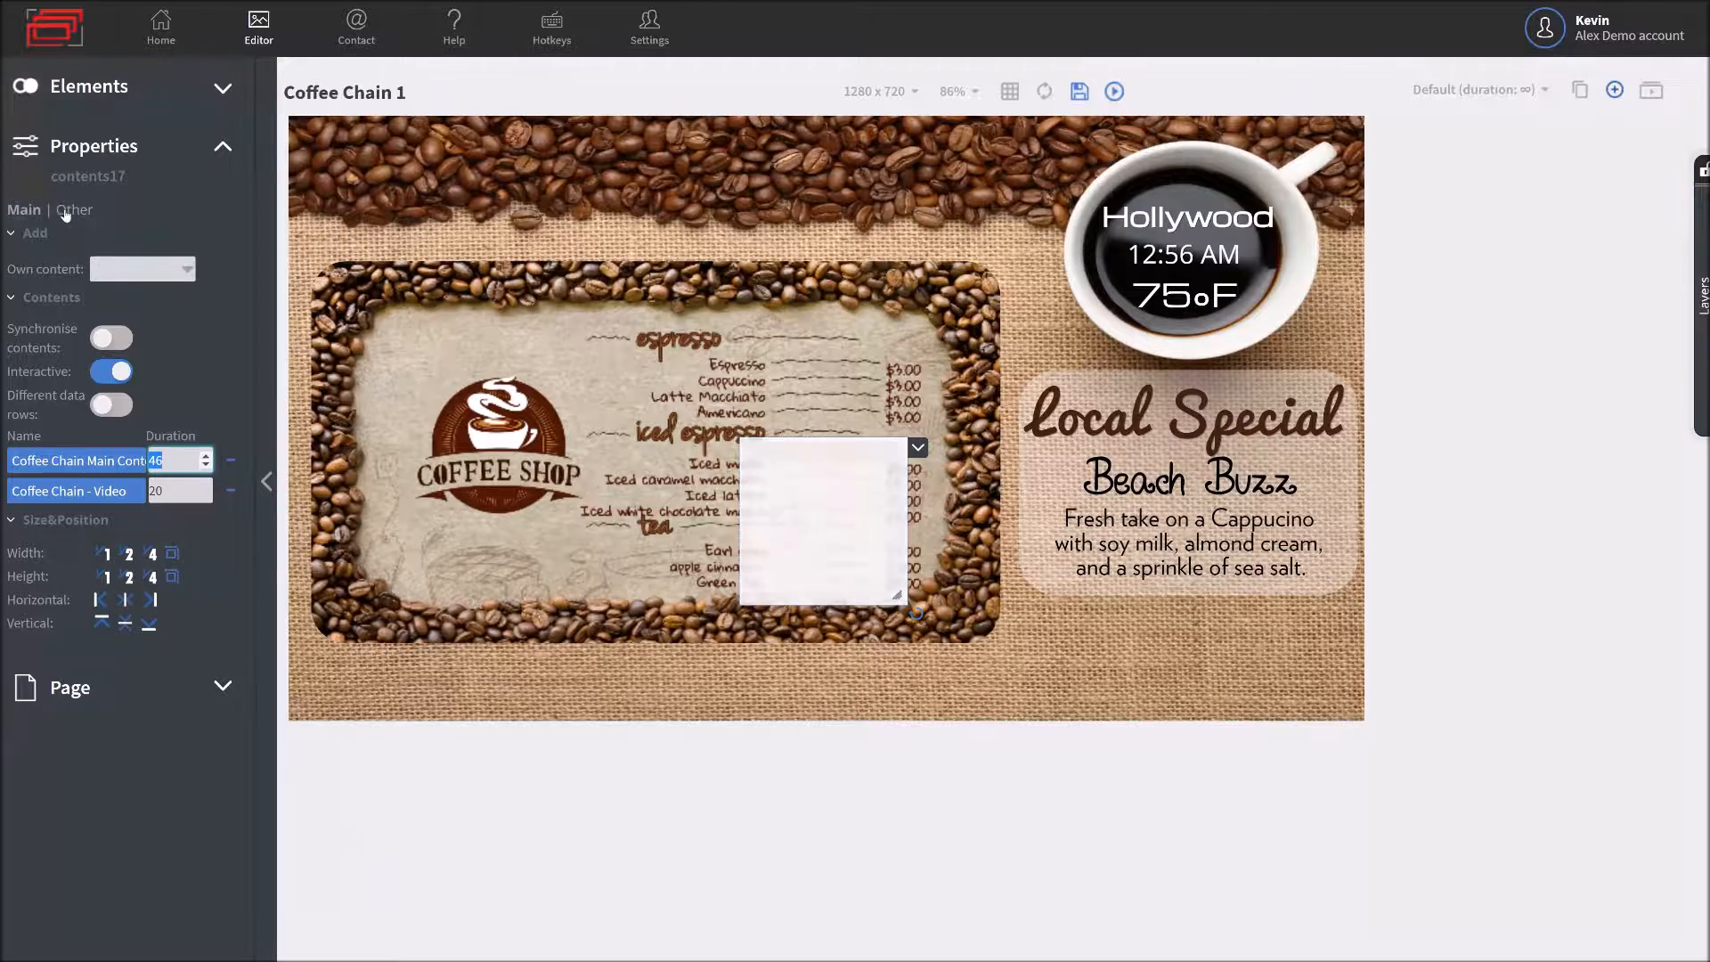
click(65, 211)
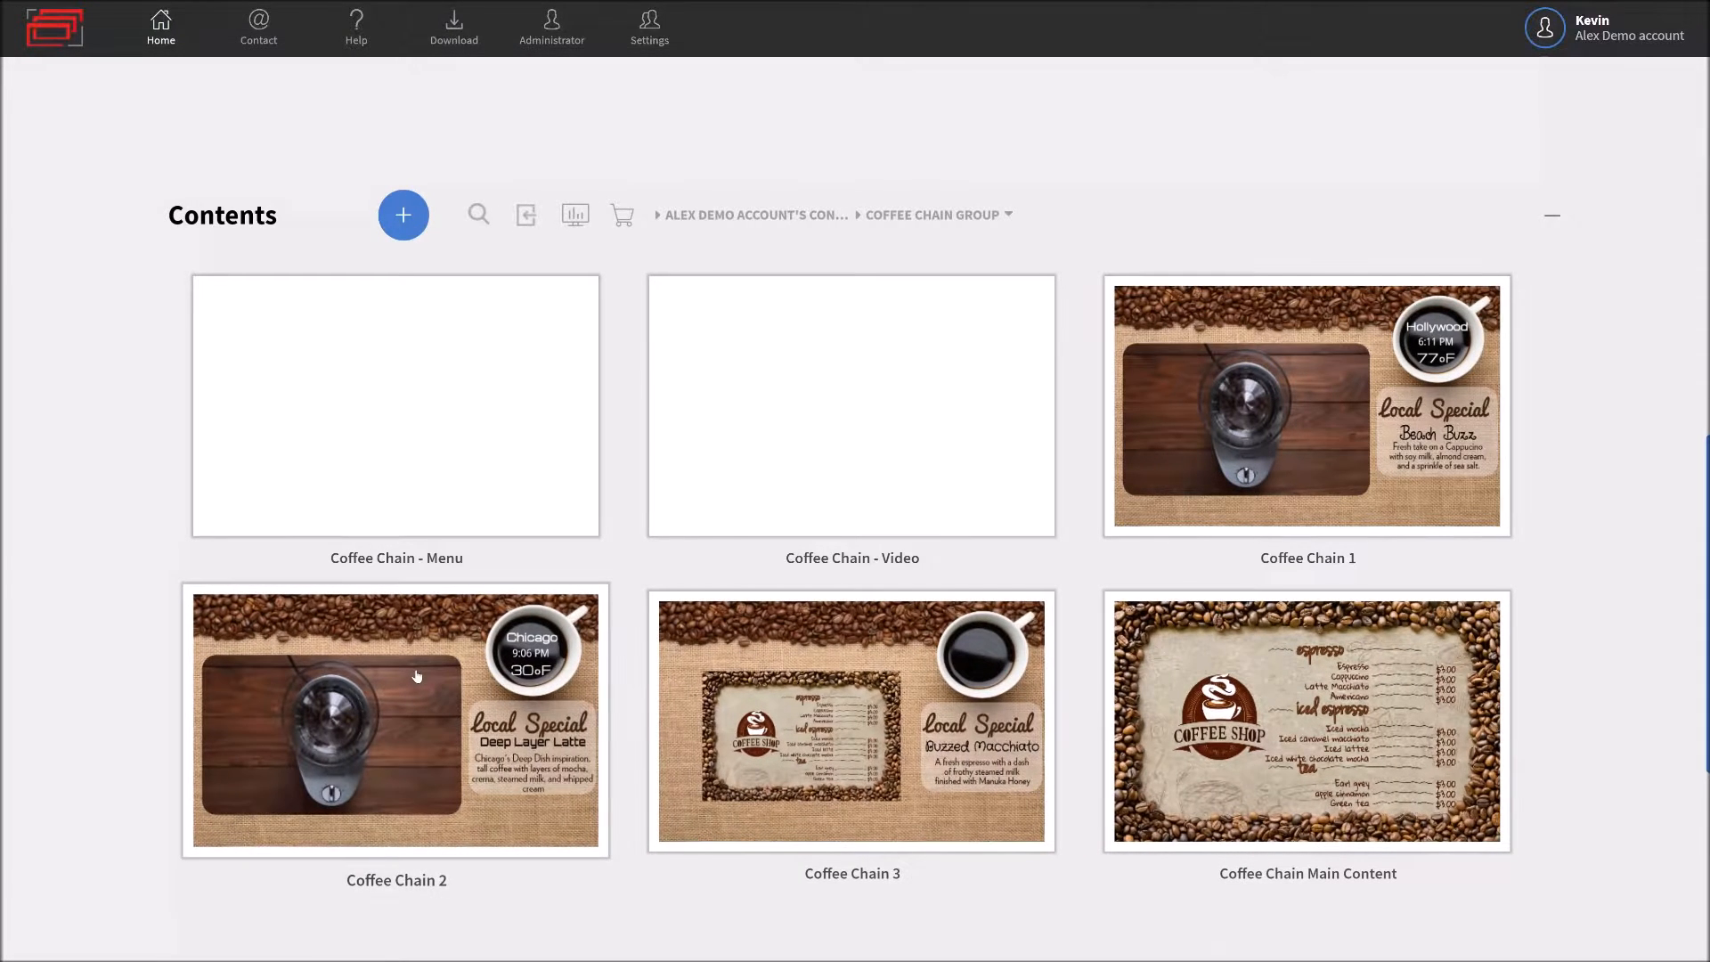
- Open the Coffee Chain 2 content and preview it in the browser
click(417, 677)
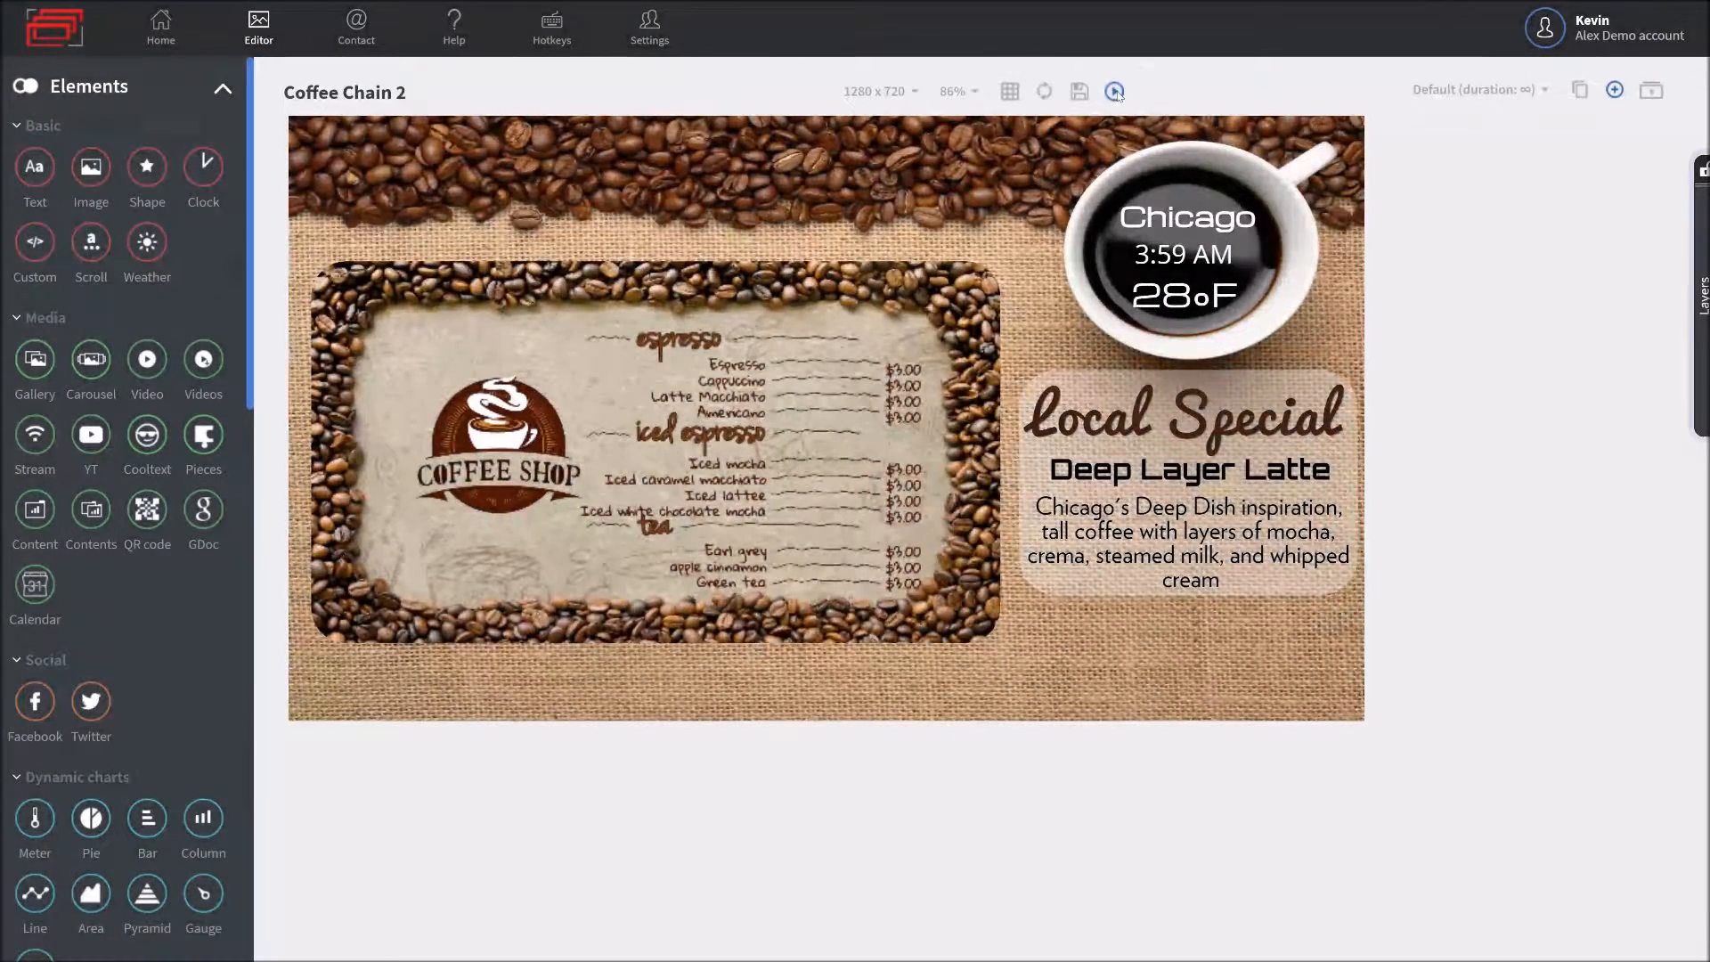
click(1118, 95)
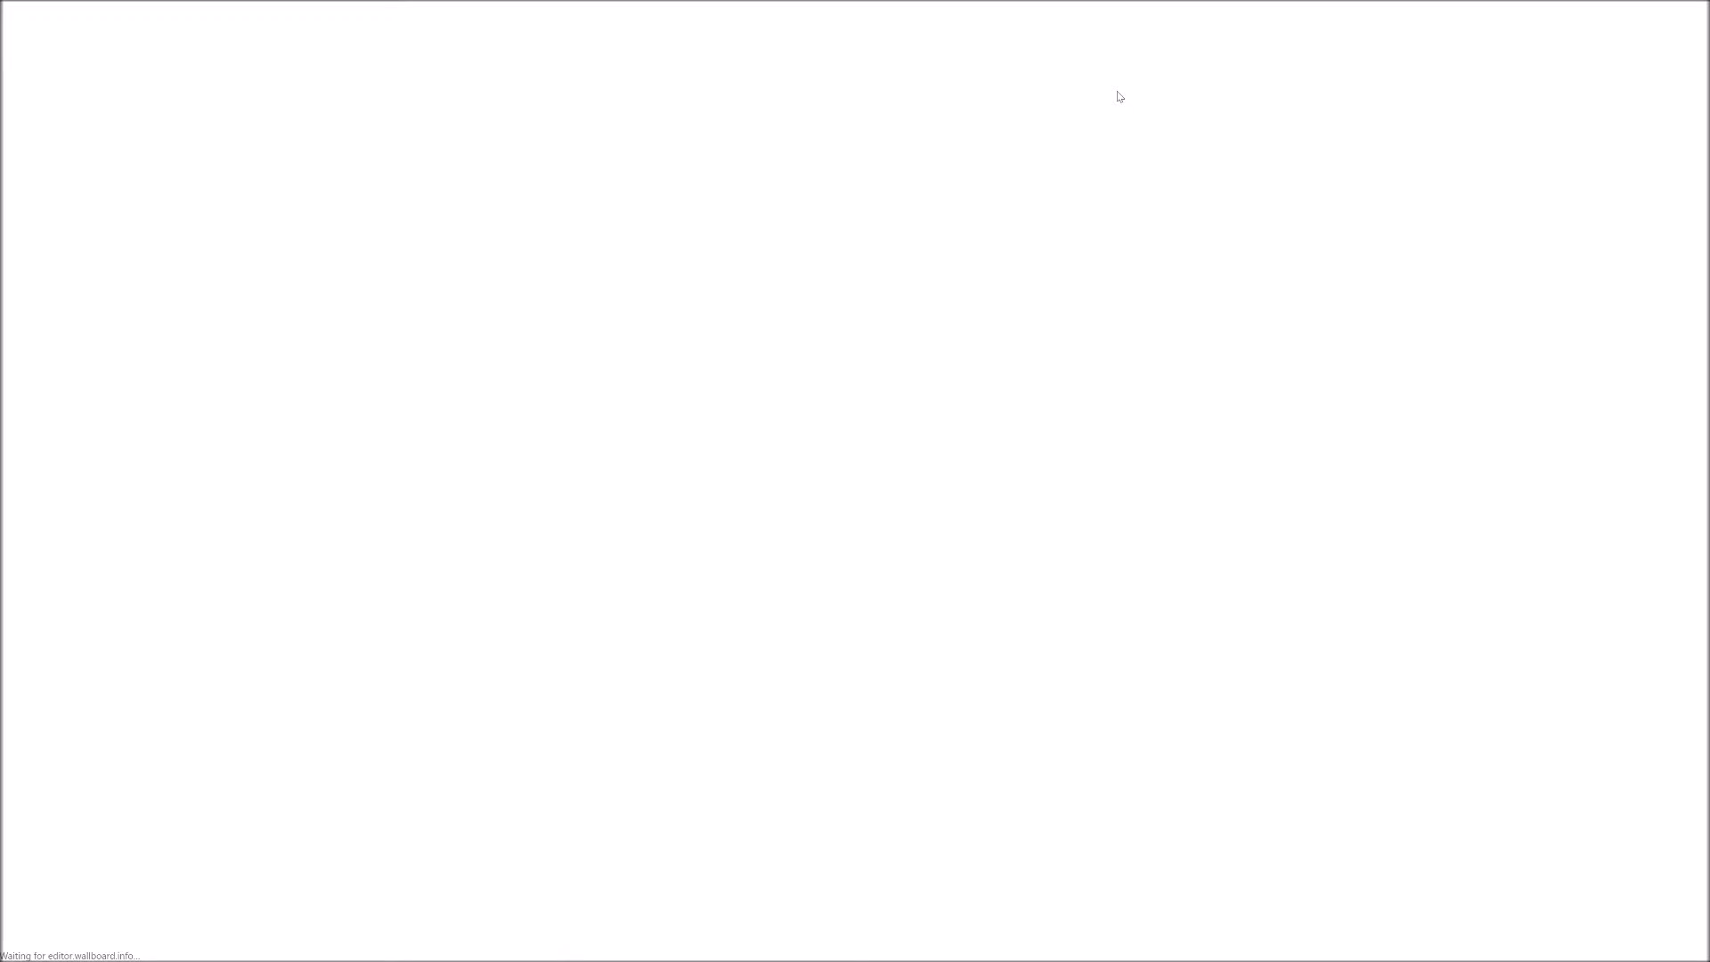